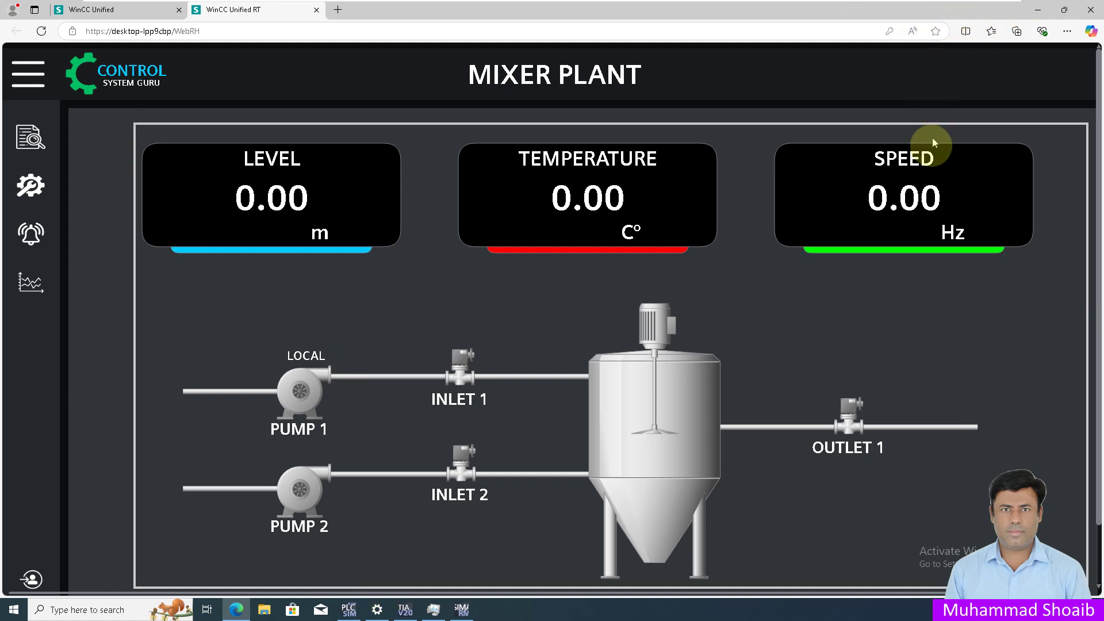
Set P01_Remote's modify value to TRUE in the watch table and write it to the PLC.
key("super+Down")
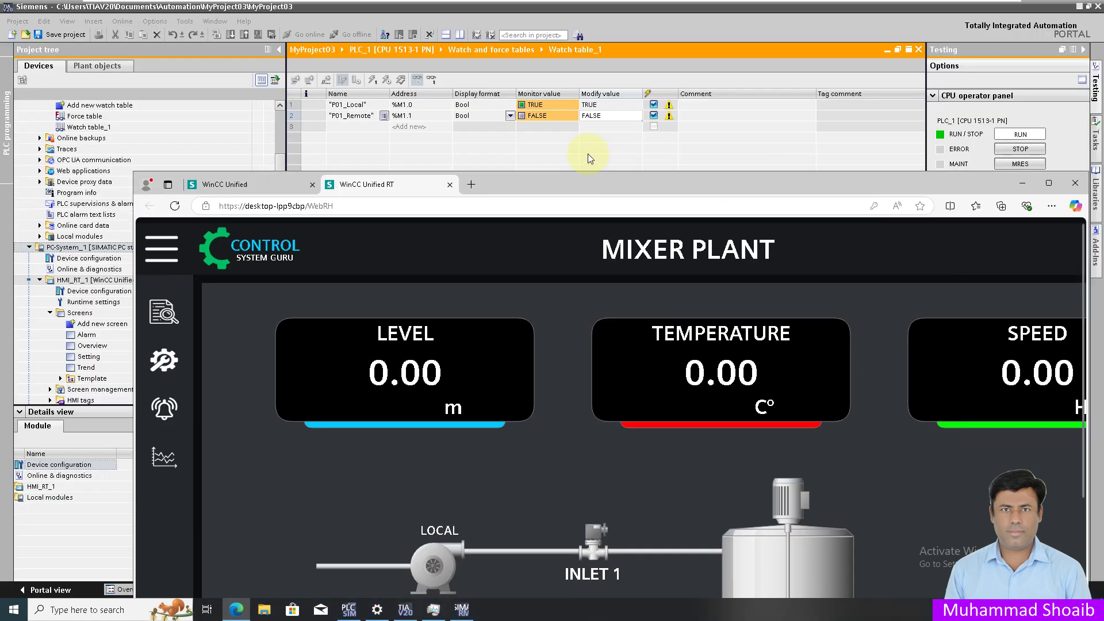
left_click(614, 115)
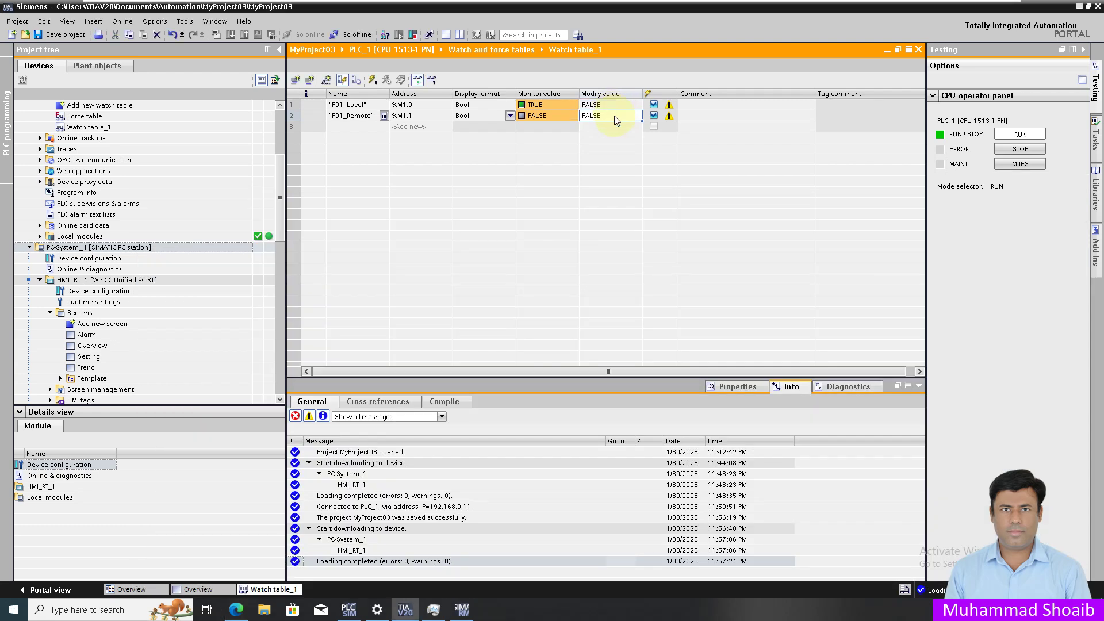
double_click(616, 120)
type("TRUE")
key("Return")
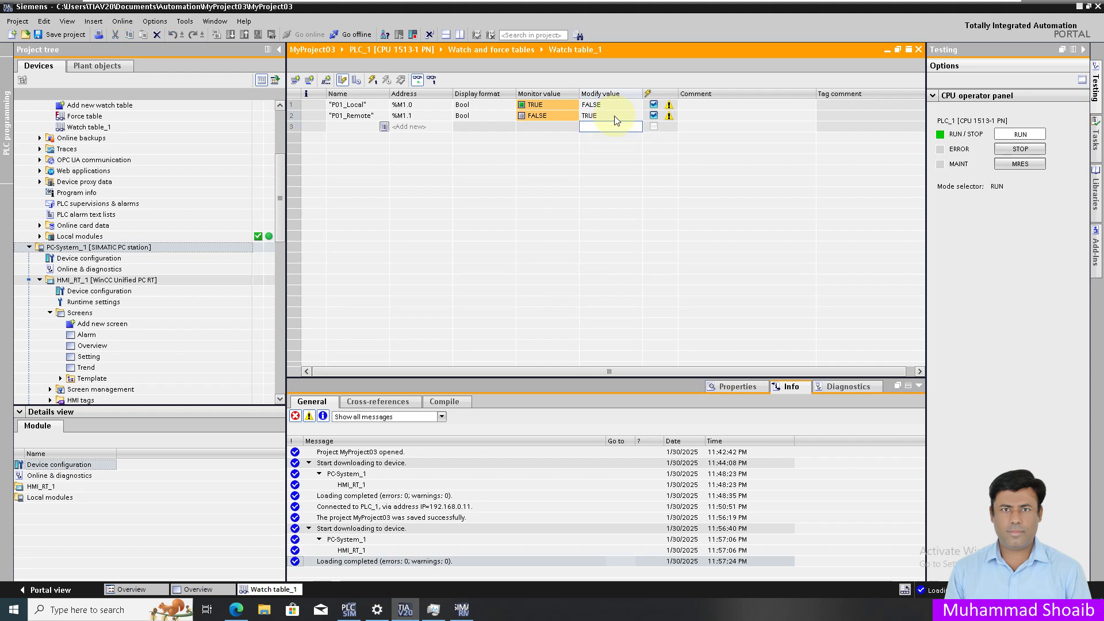
left_click(371, 84)
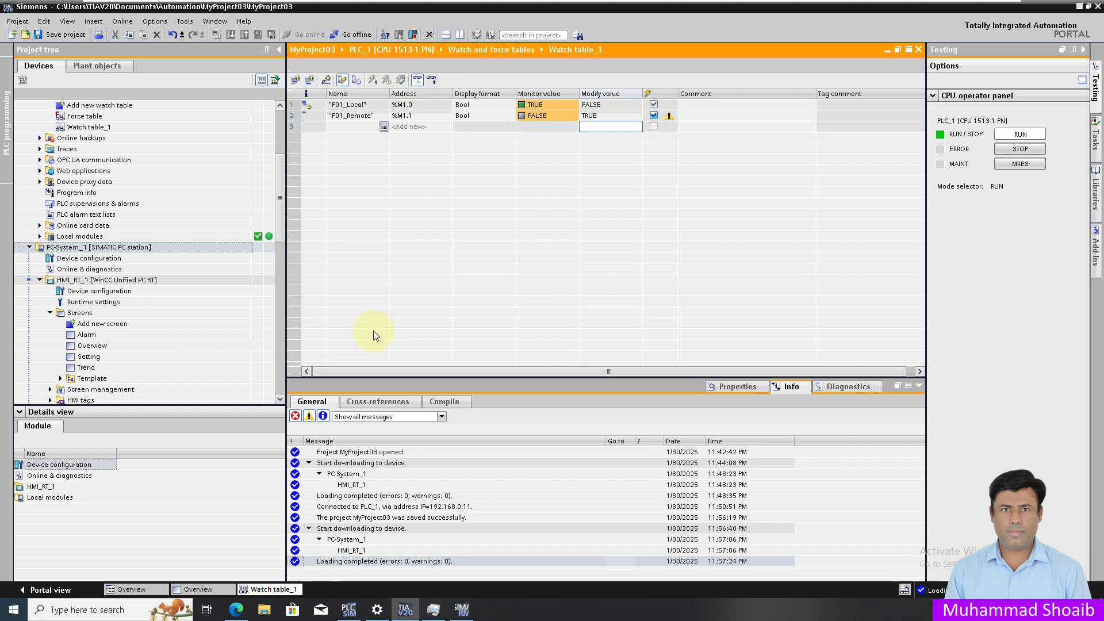
left_click(237, 609)
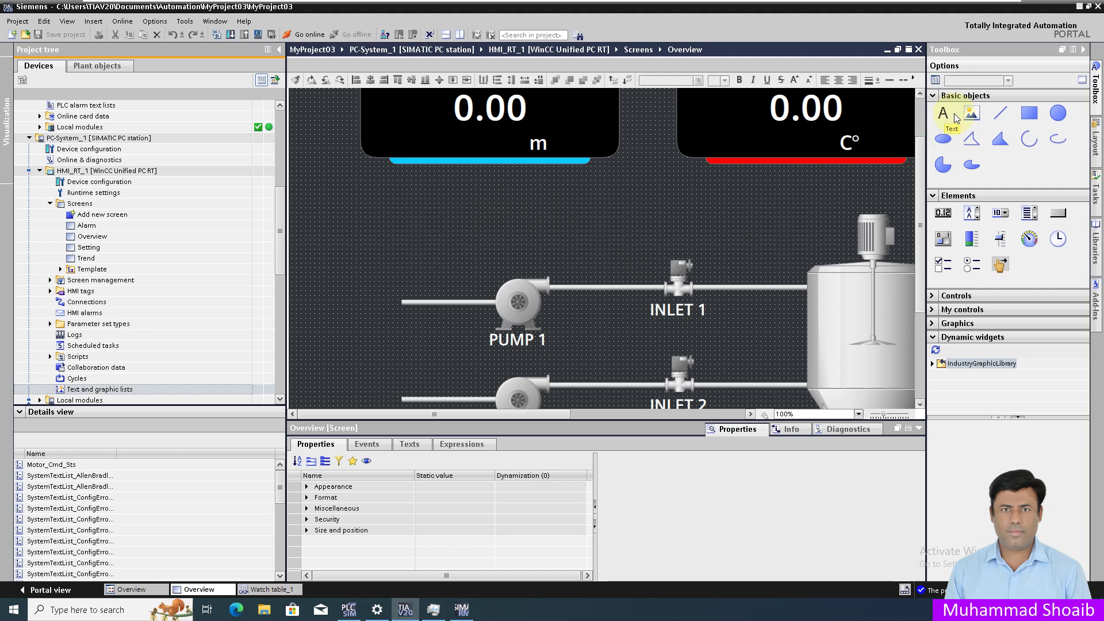
Draw a text box above Pump 1 reading LOCAL with font size 21.
left_click_drag(485, 246, 565, 260)
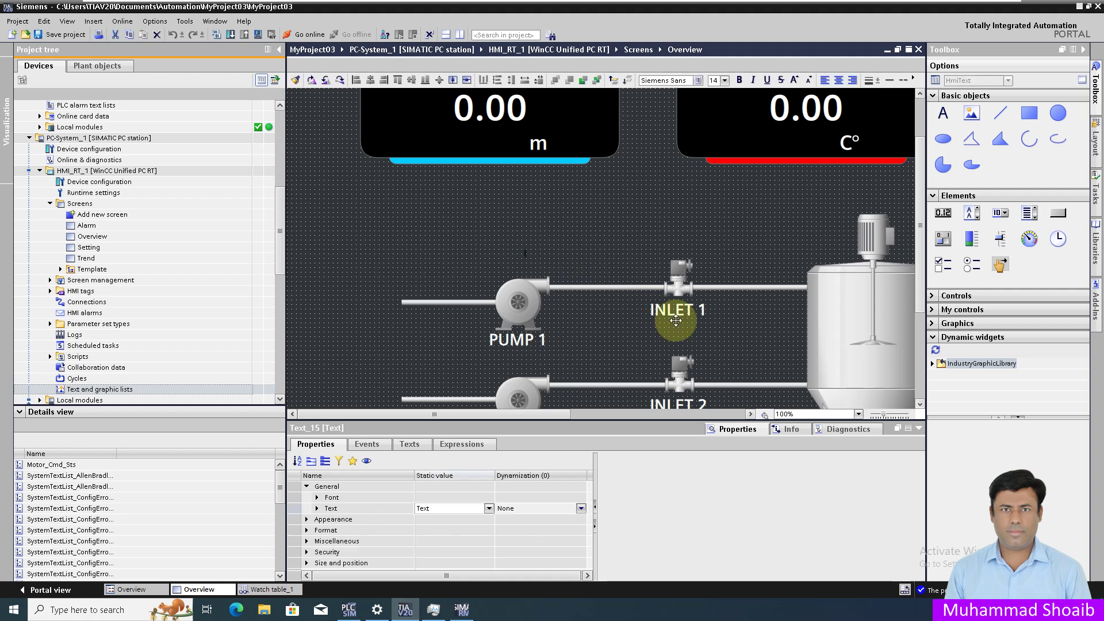
type("LOCAL")
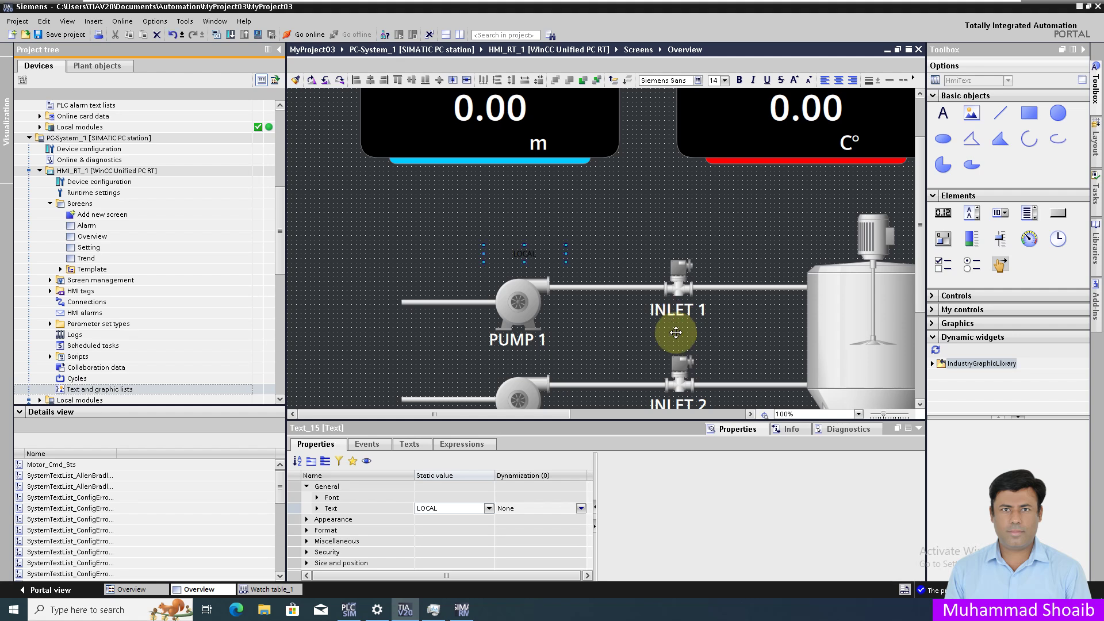
left_click(725, 80)
left_click(734, 108)
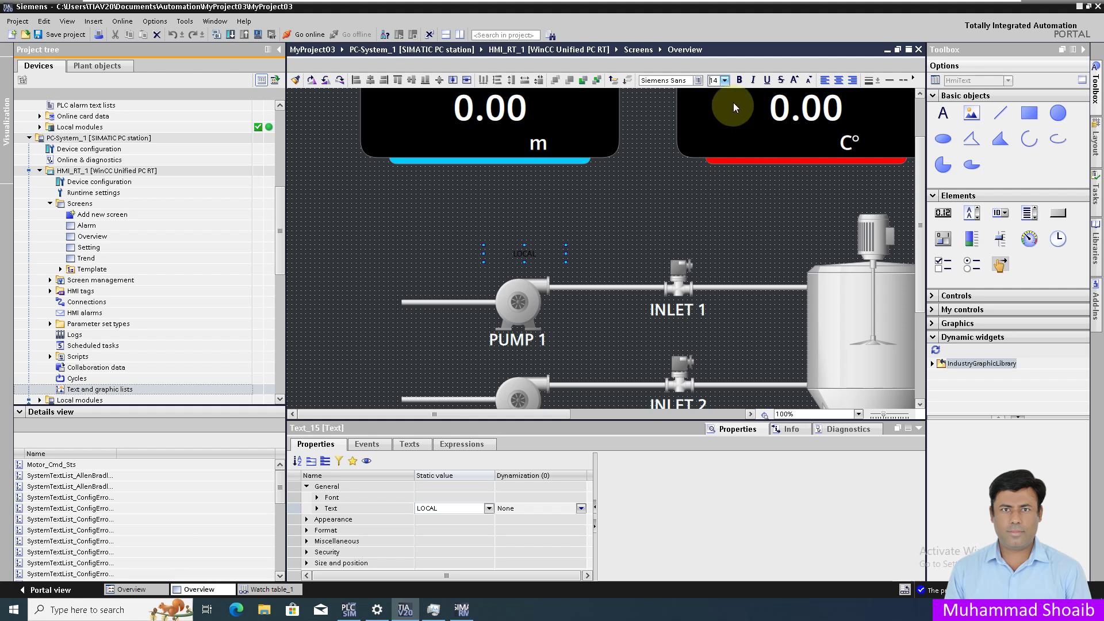
type("21")
key("Return")
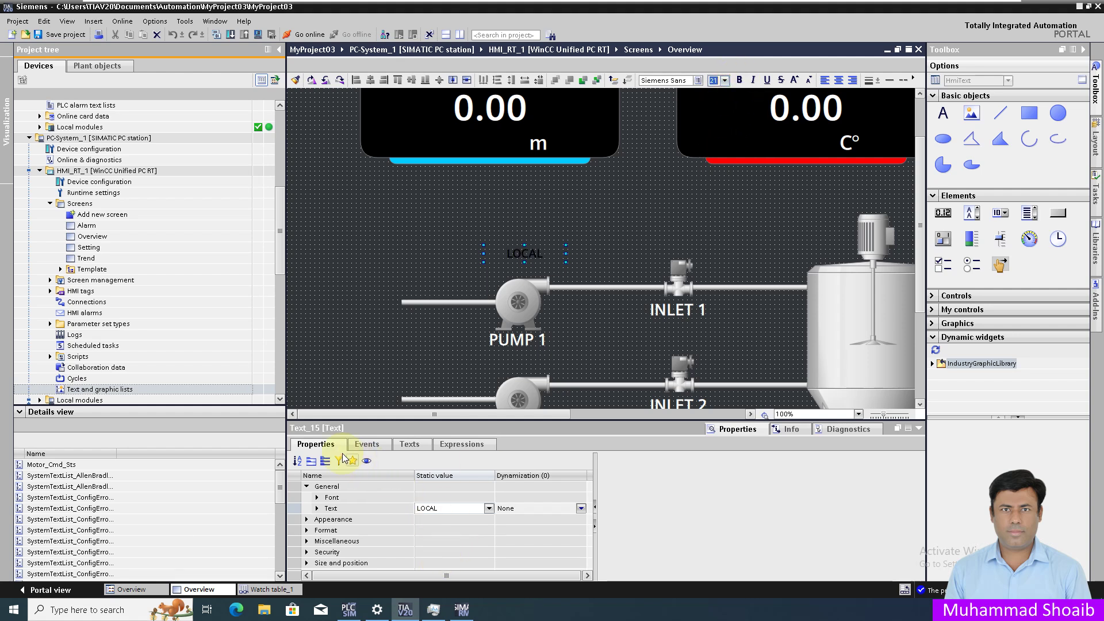
Set the LOCAL label's foreground colour to white (255, 255, 255).
left_click(325, 462)
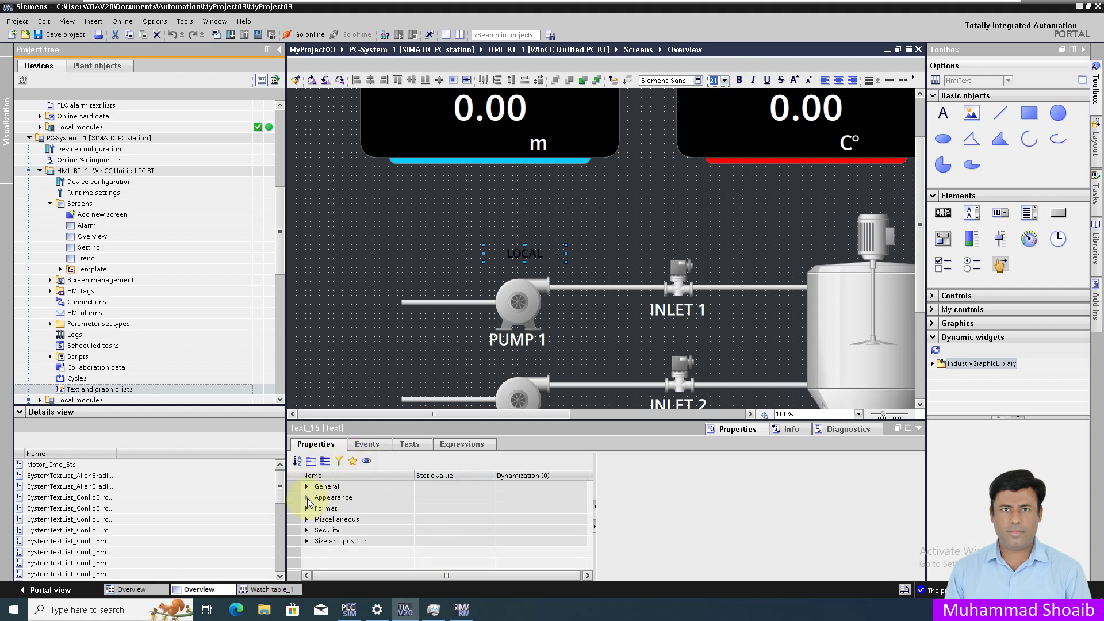
left_click(307, 498)
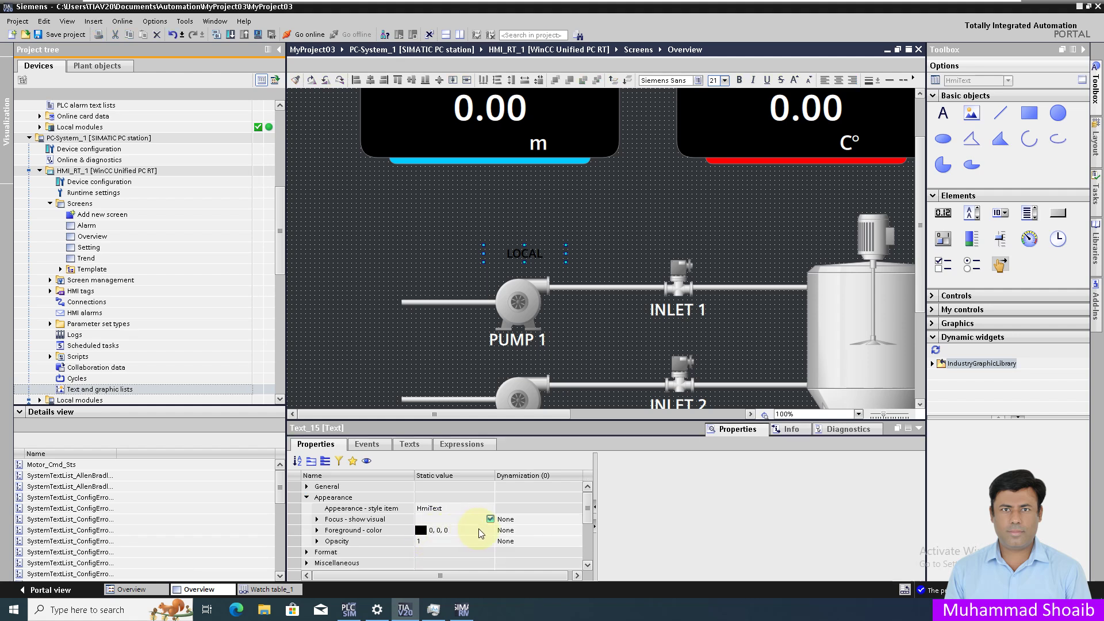
left_click(478, 529)
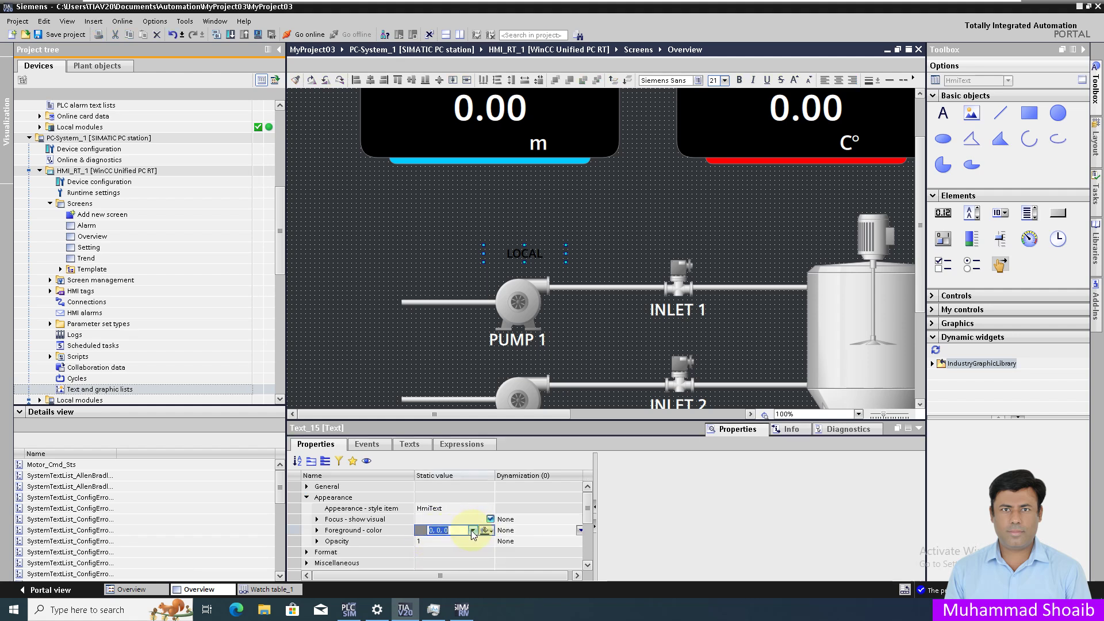
left_click(472, 531)
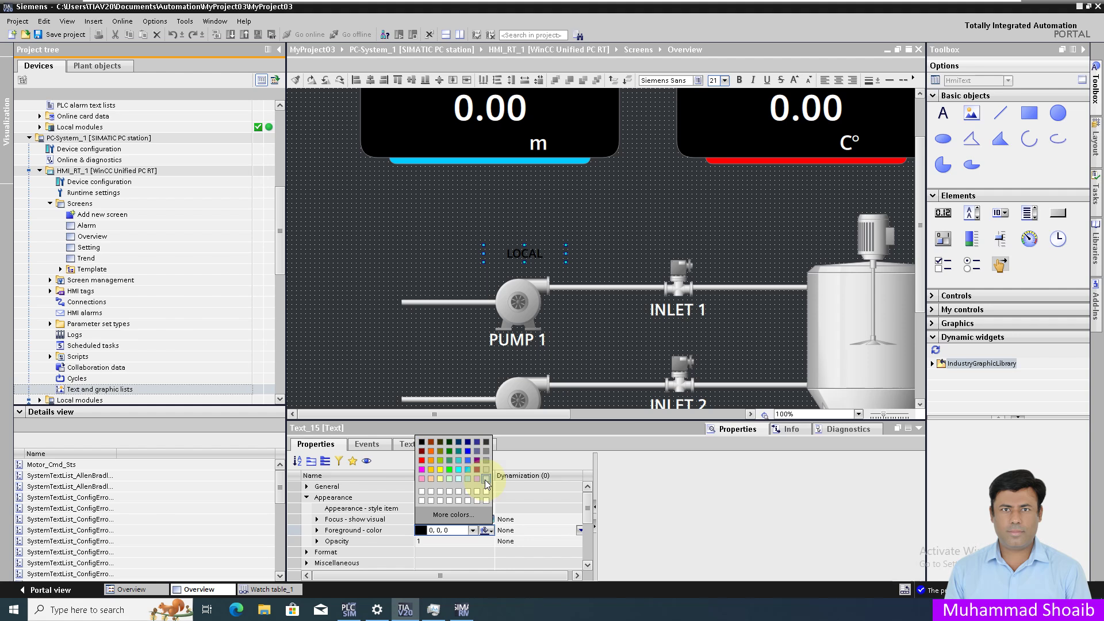
left_click(486, 480)
left_click(626, 231)
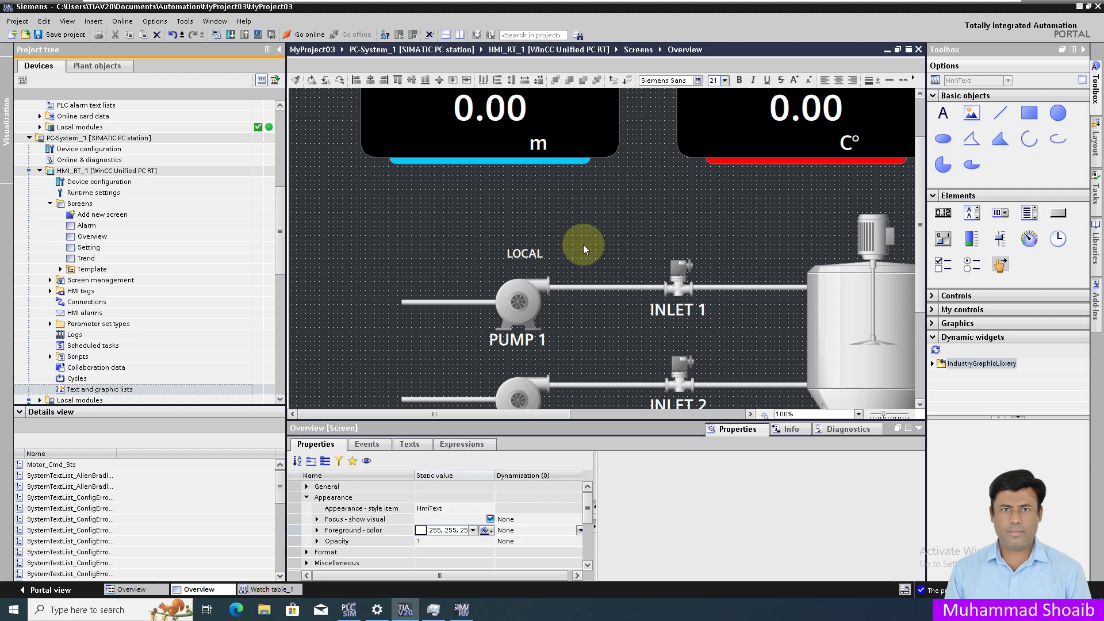
Draw a REMOTE text box just above the LOCAL label at font size 21.
left_click(943, 115)
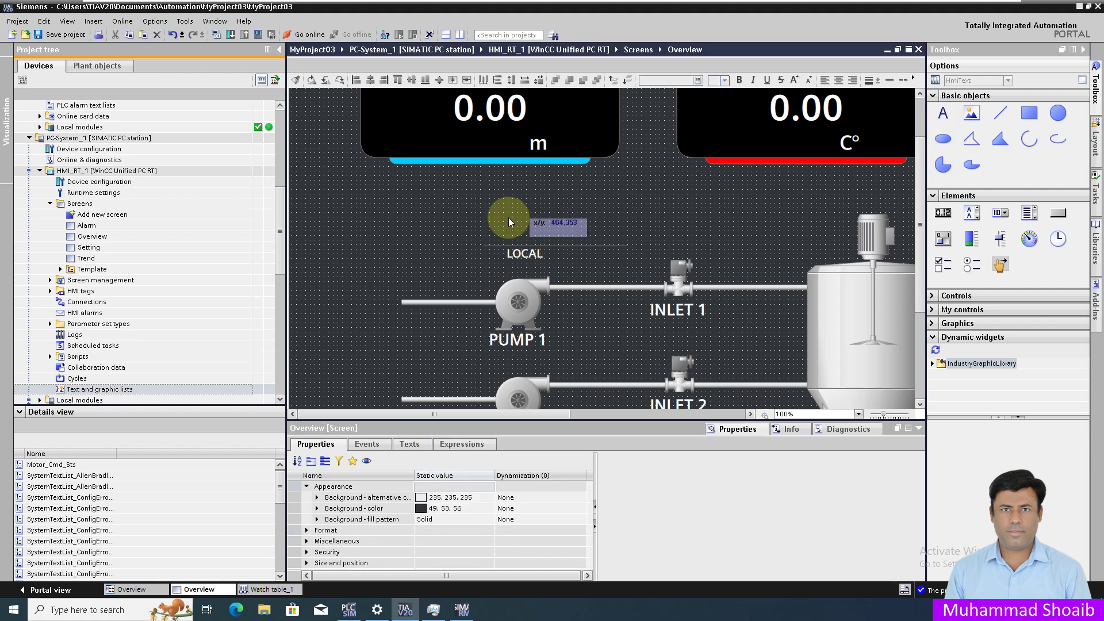
left_click_drag(488, 218, 572, 237)
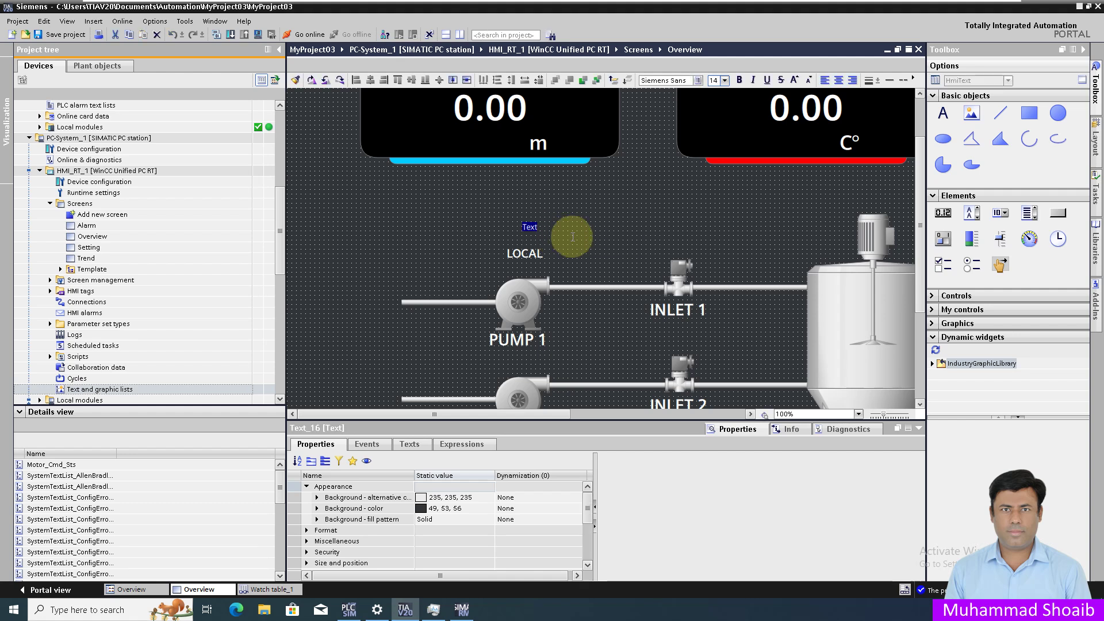
type("REMOT")
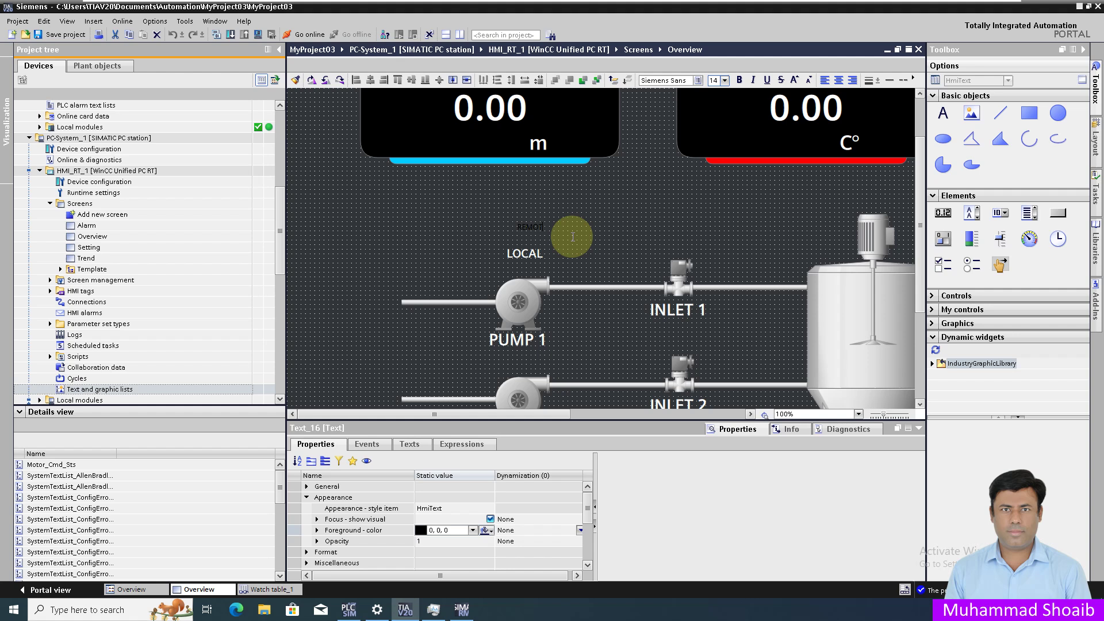
type("E")
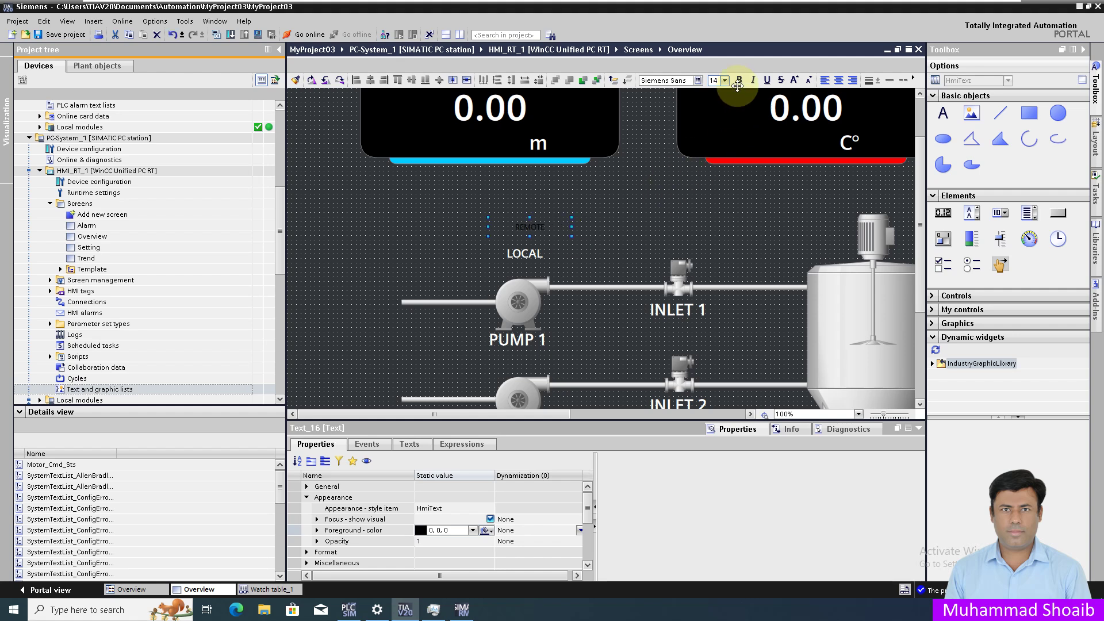
left_click(724, 81)
left_click(719, 165)
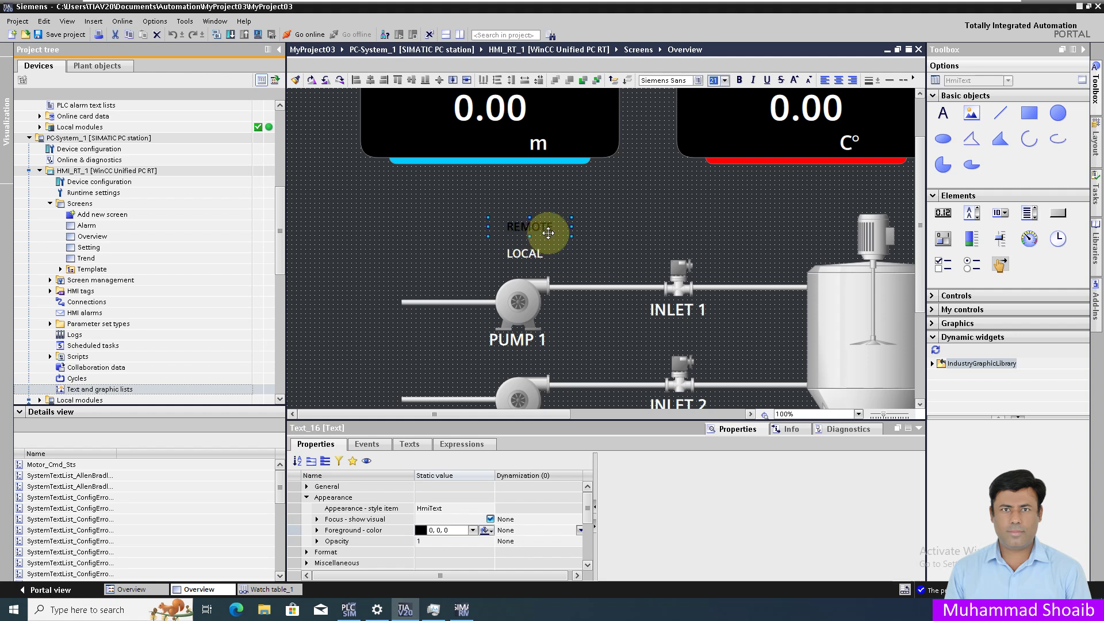
Make the REMOTE text's foreground colour white, then reselect the LOCAL label.
left_click(476, 535)
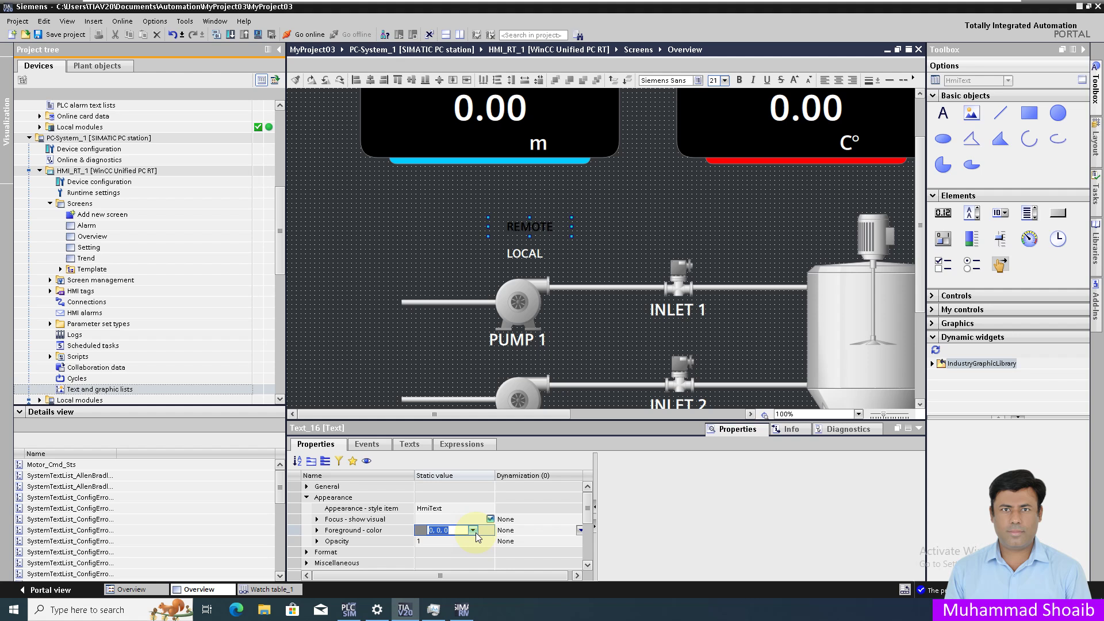
left_click(487, 530)
left_click(487, 481)
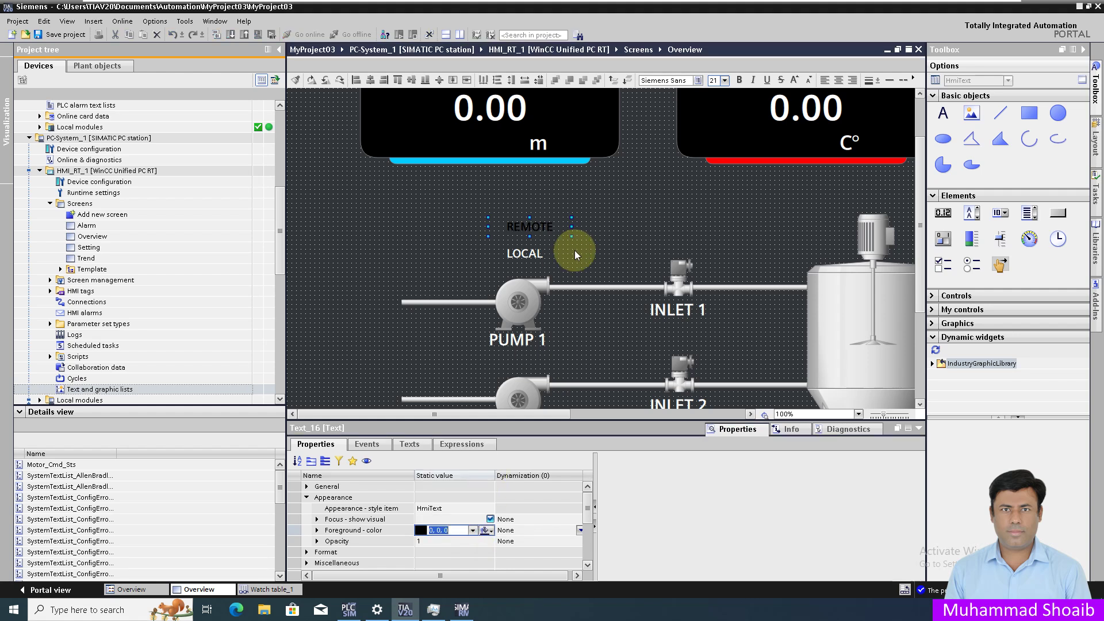
left_click(593, 245)
left_click(527, 253)
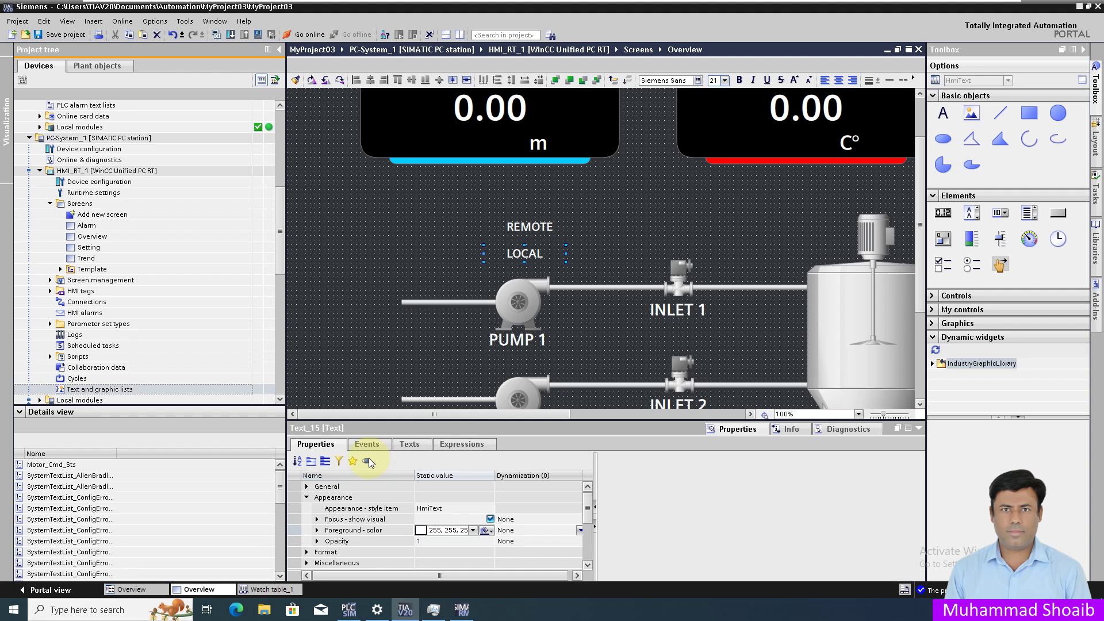
Set the LOCAL label's Text dynamization to Resource list under Properties > General.
left_click(325, 462)
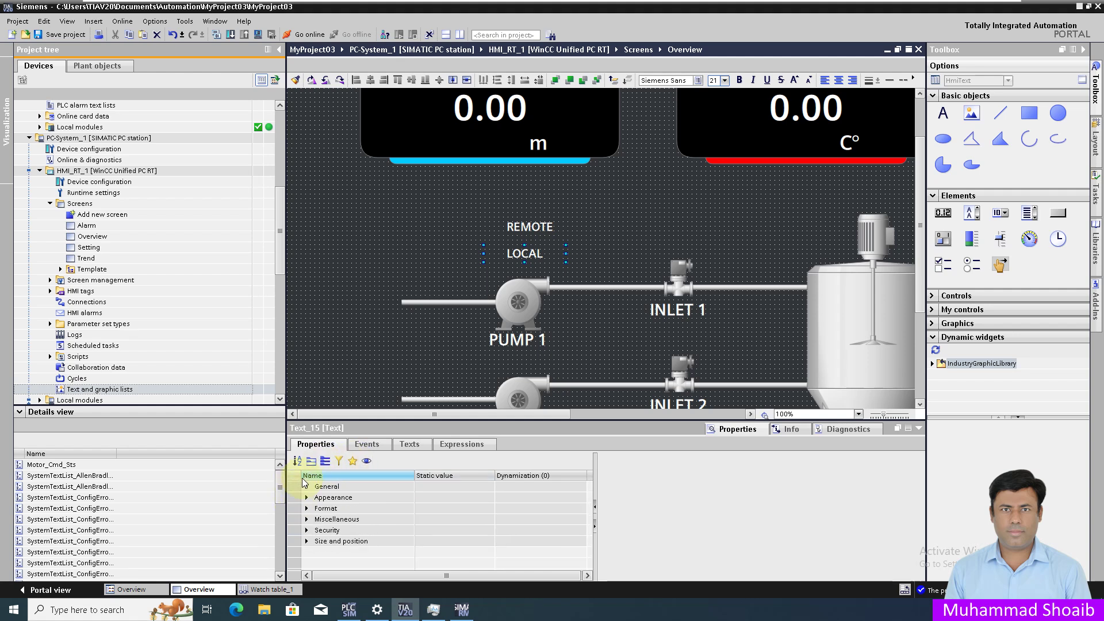
left_click(307, 487)
left_click(378, 510)
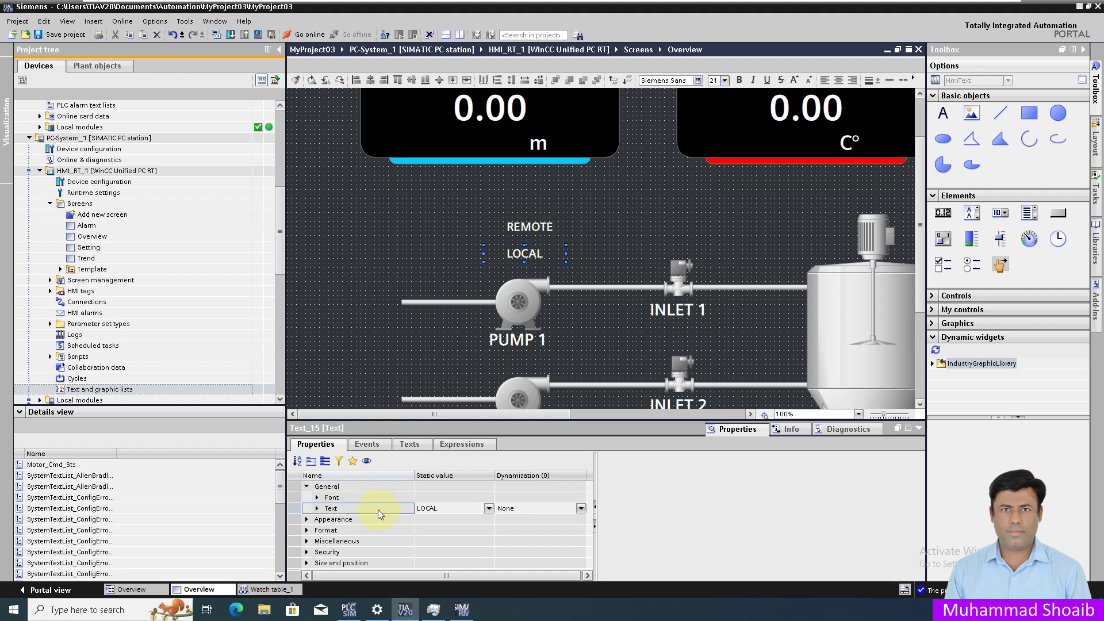
left_click(581, 510)
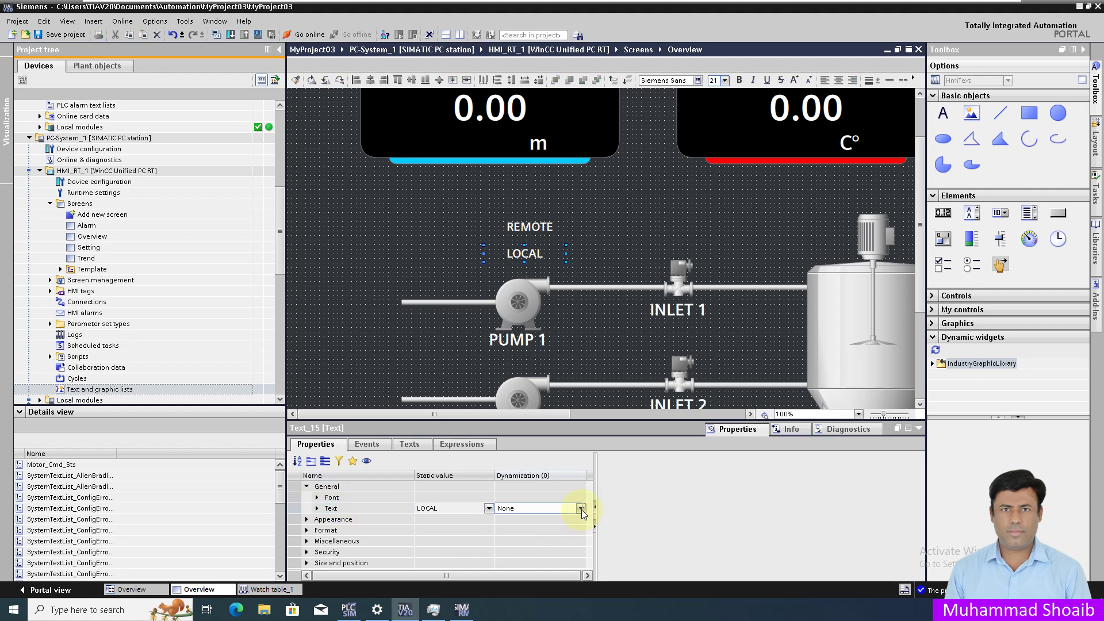
left_click(581, 510)
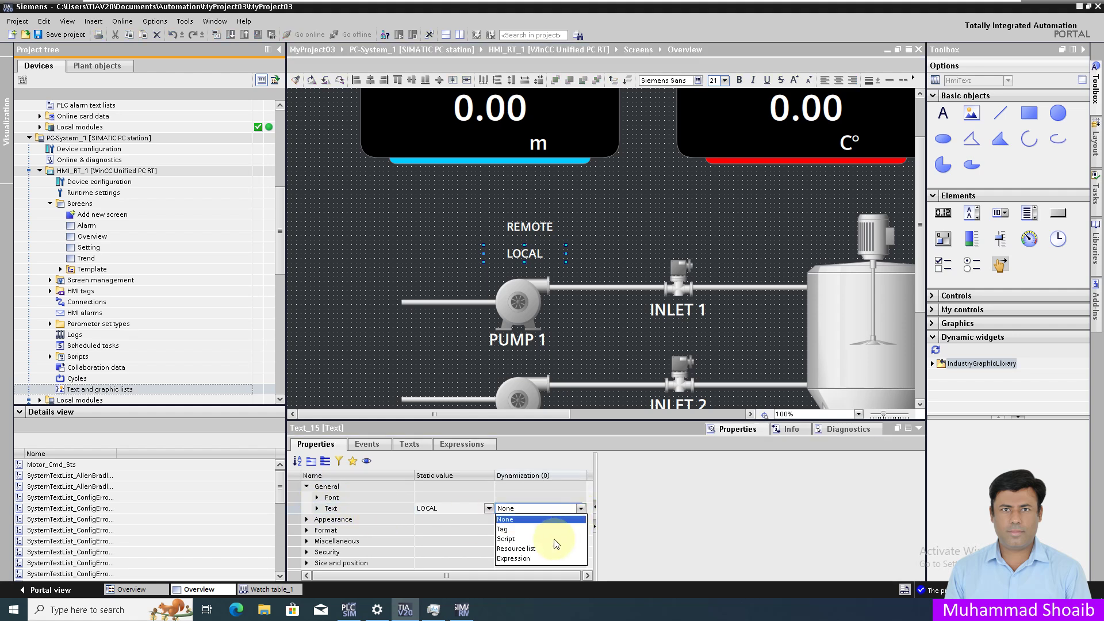
left_click(525, 550)
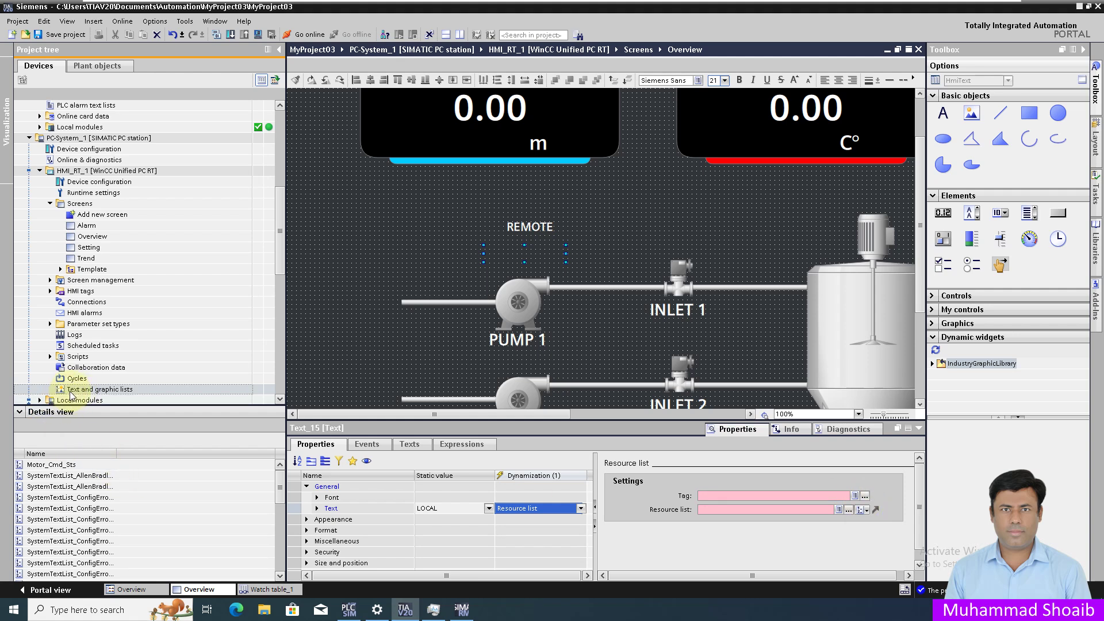
Create a new text list named Local_Sts in the text lists editor.
double_click(109, 390)
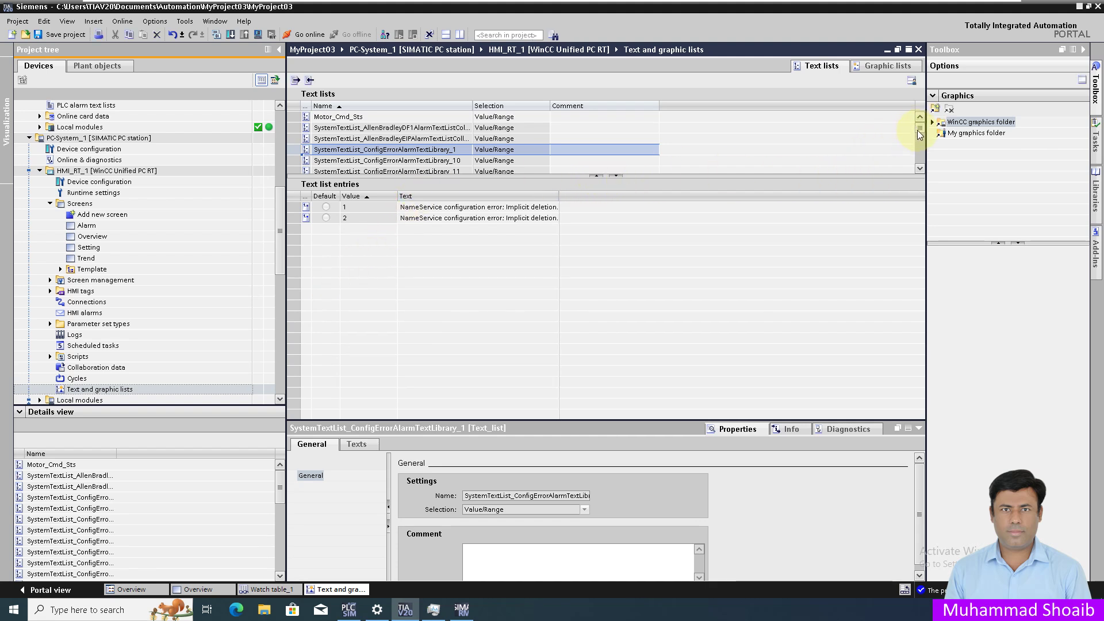
left_click_drag(919, 134, 919, 169)
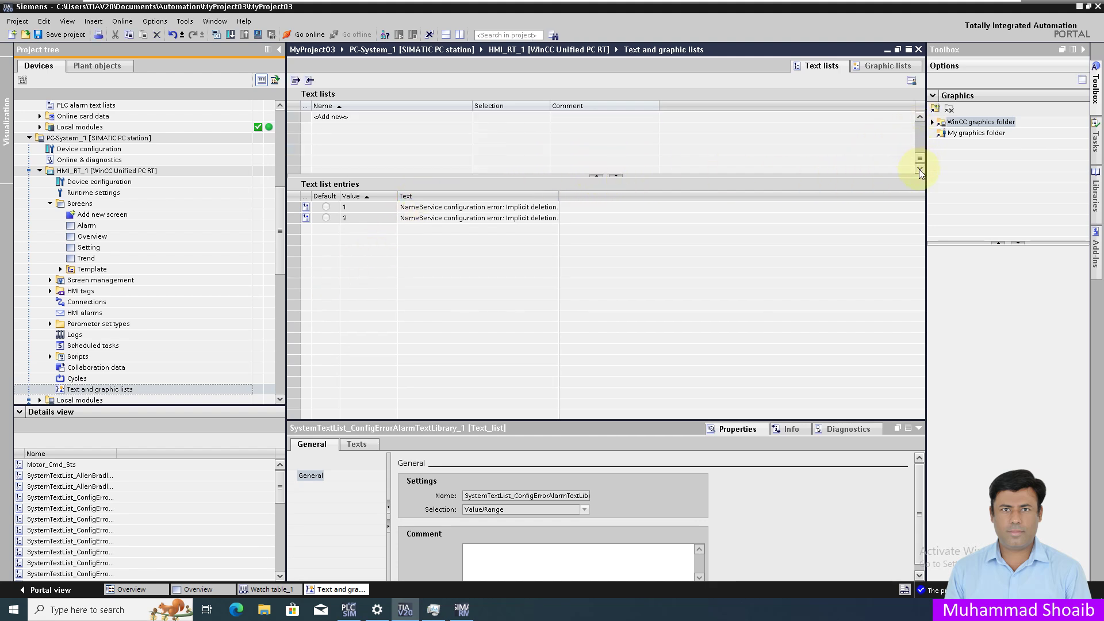
double_click(365, 119)
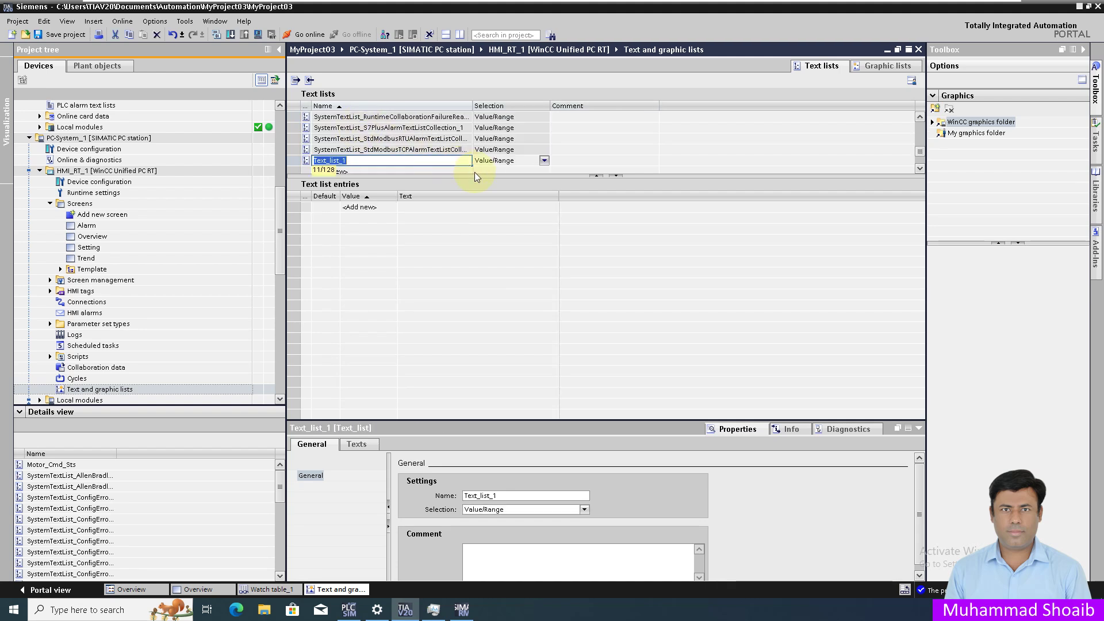
type("I")
type("ocal_Sts")
key("Return")
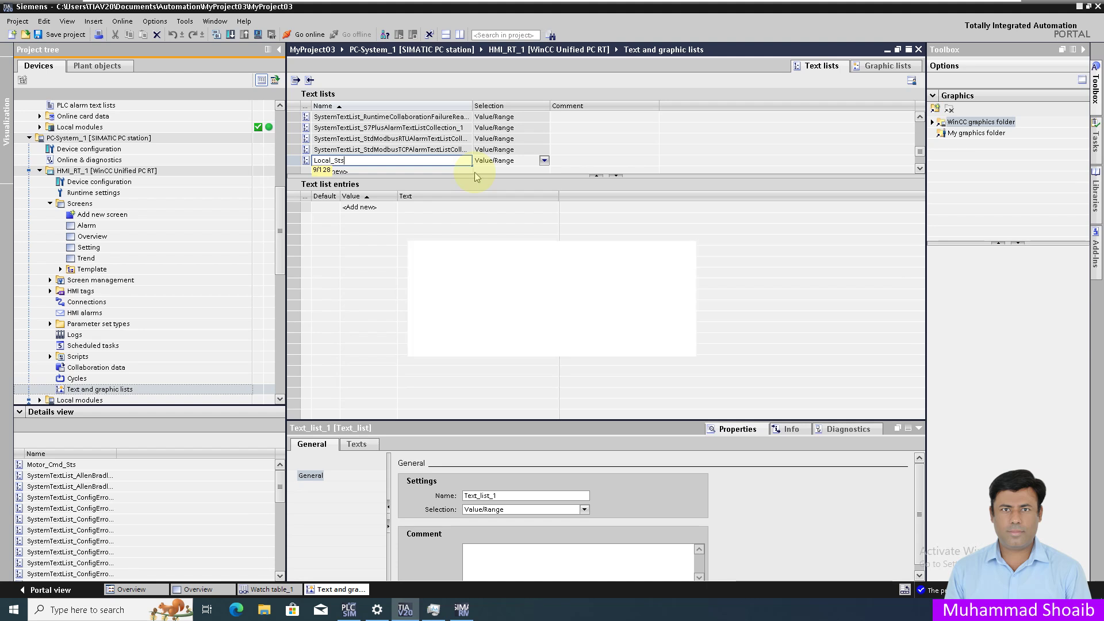
left_click(631, 340)
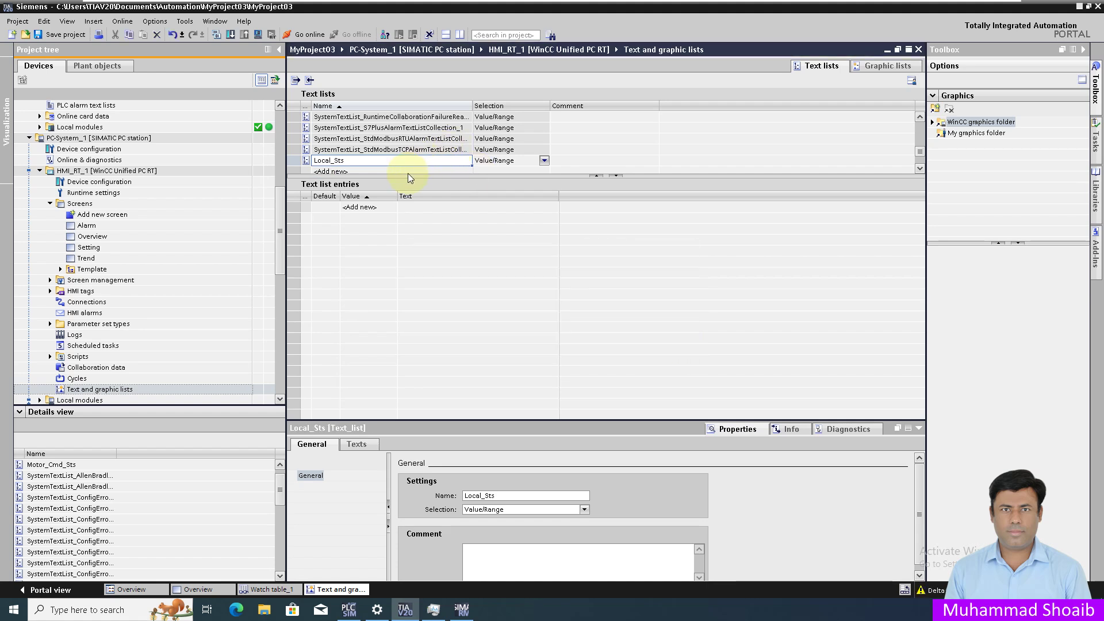
Add a Local_Sts entry with value 1 and text LOCAL.
double_click(374, 209)
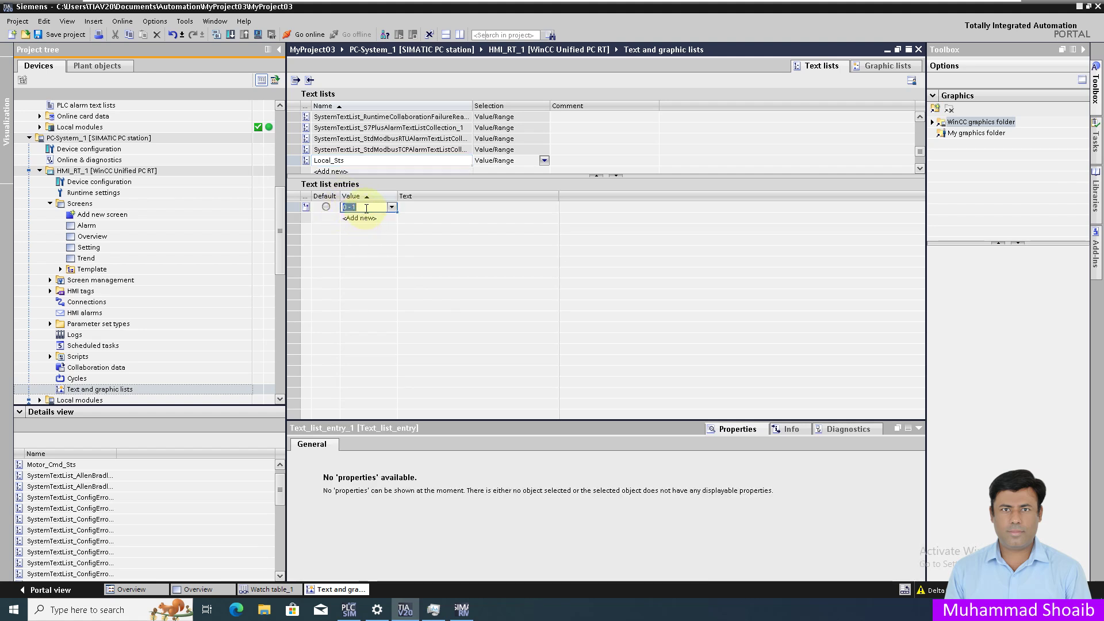
type("1")
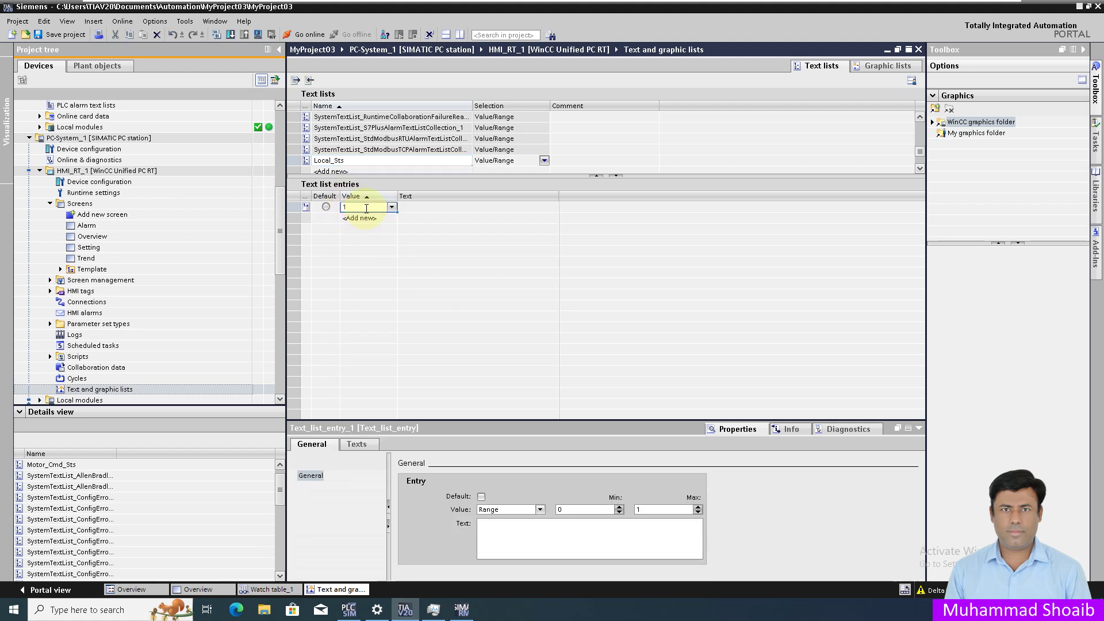
left_click(446, 205)
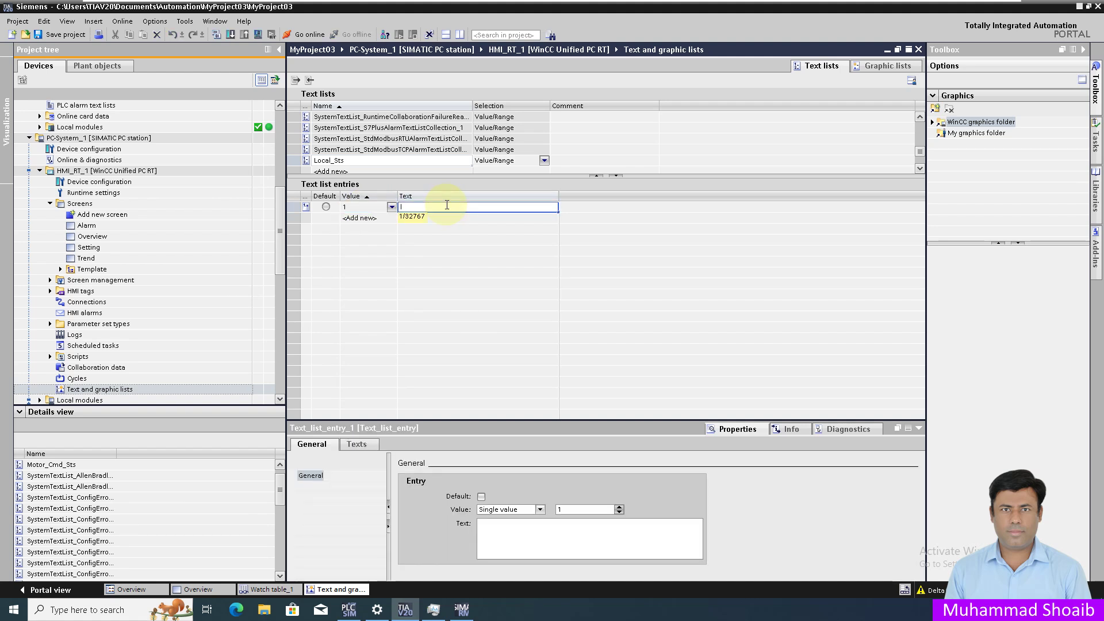
type("LOCAL")
key("Return")
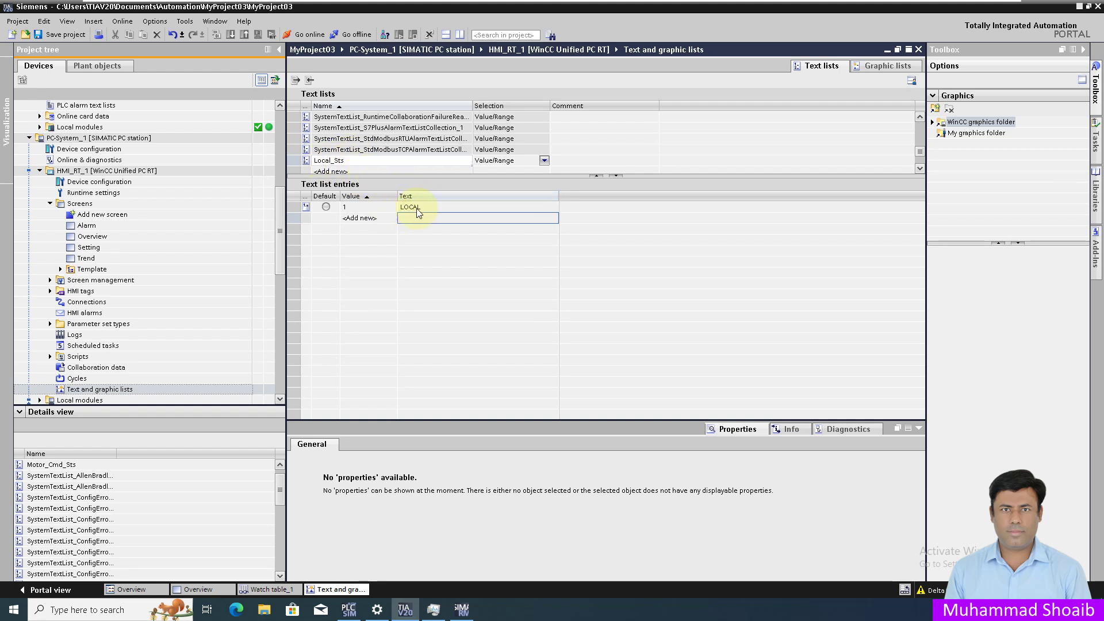
Add a second text list named Remote_Sts.
double_click(360, 171)
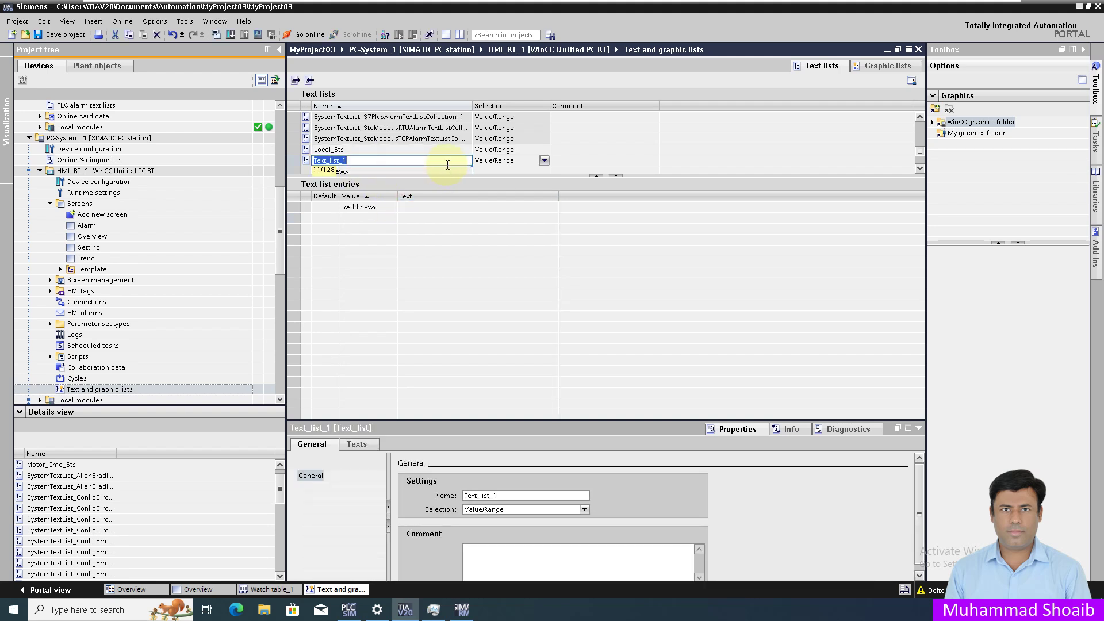
type("Rrem")
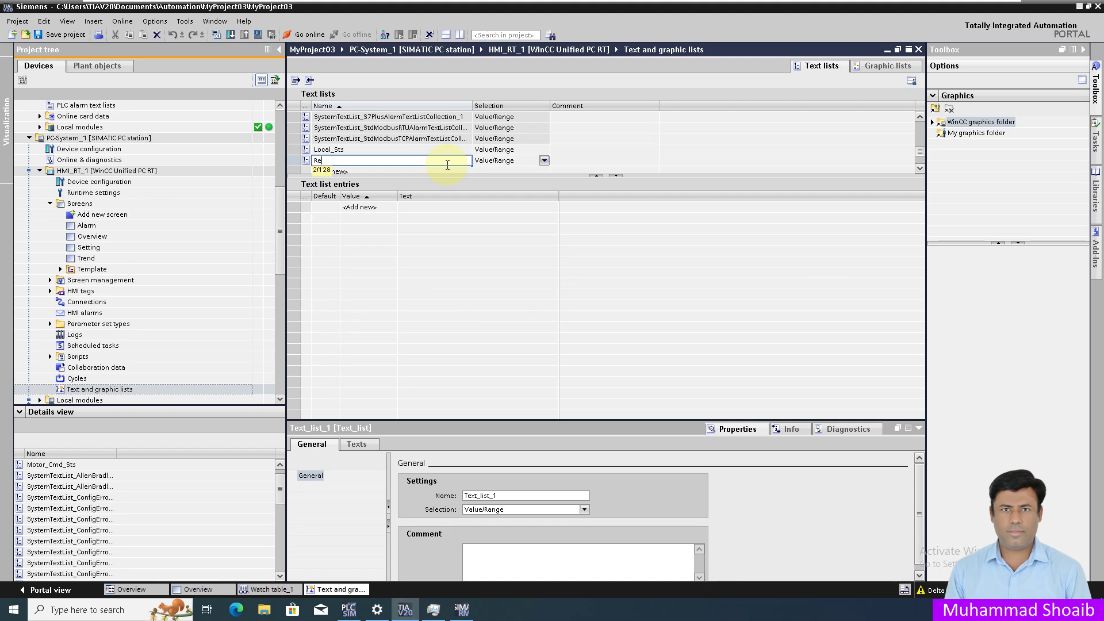
type("te_Sts")
key("Return")
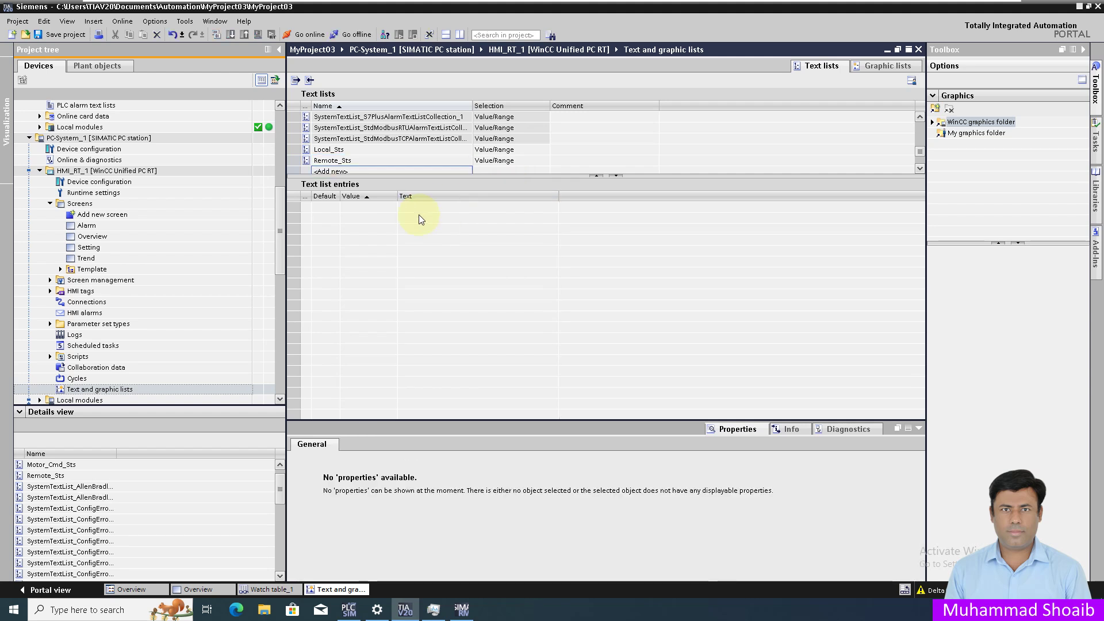
left_click(378, 208)
left_click(331, 161)
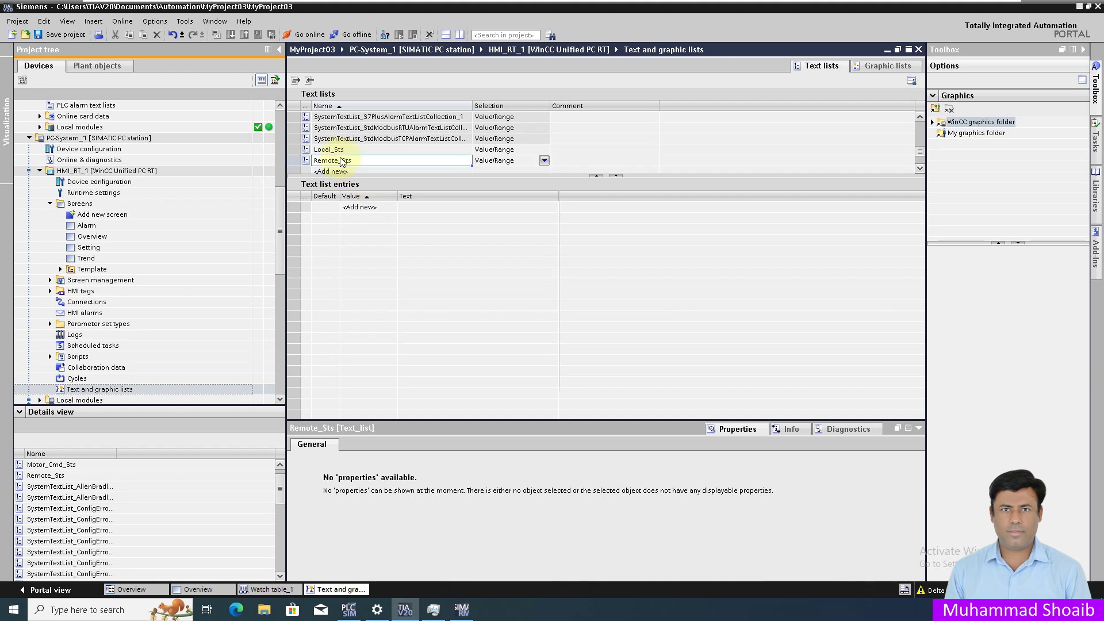
Add a Remote_Sts entry mapping value 1 to REMOTE, then save and close the editor.
left_click(375, 208)
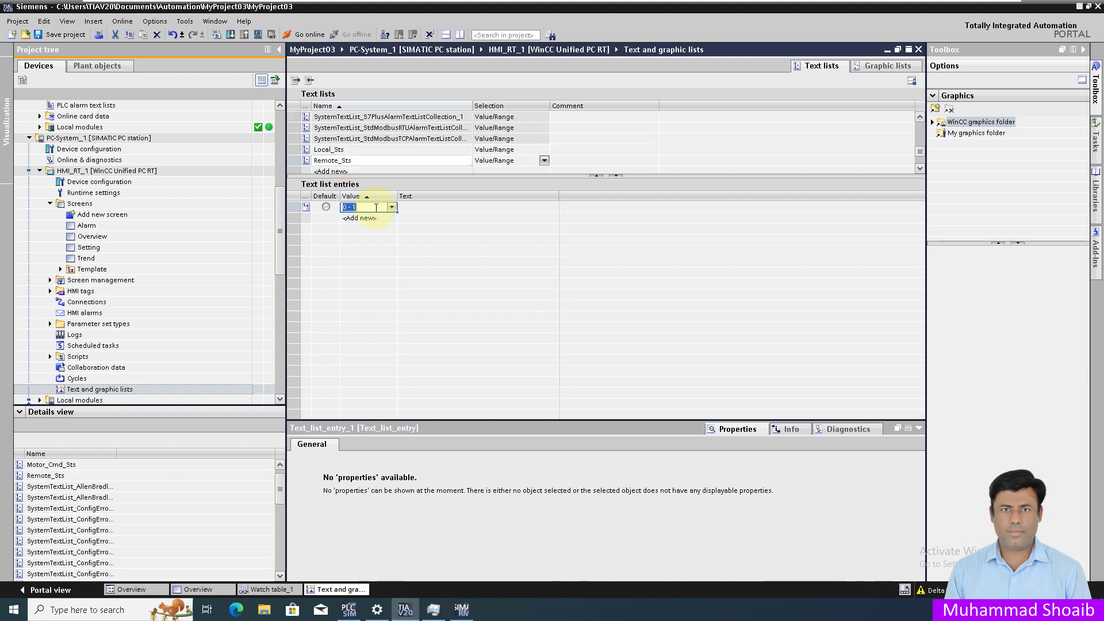
type("1")
left_click(447, 210)
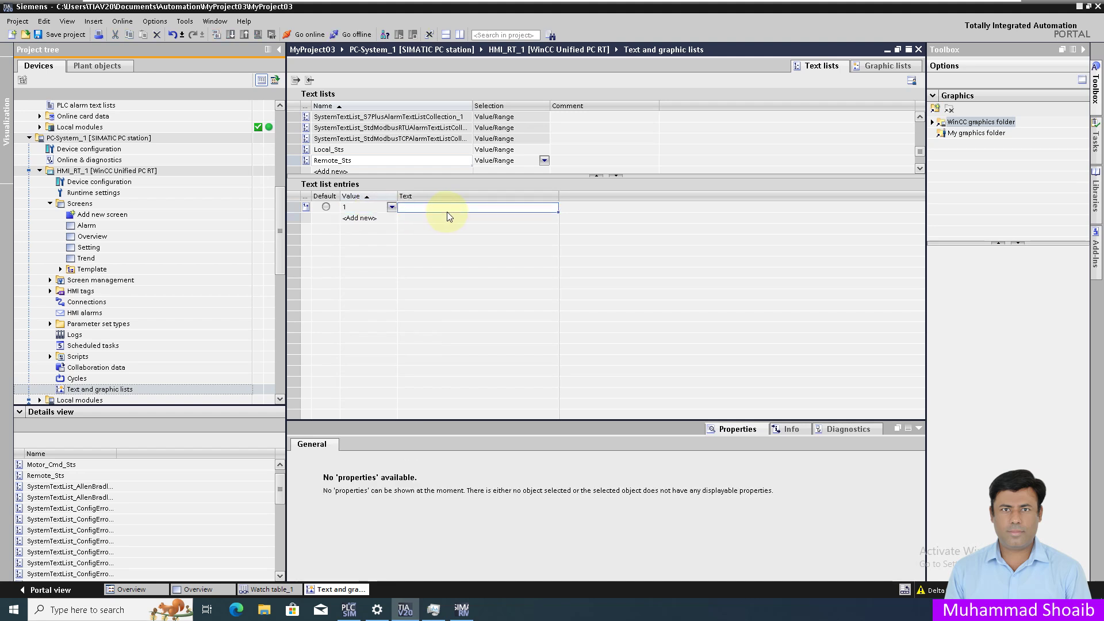
type("r")
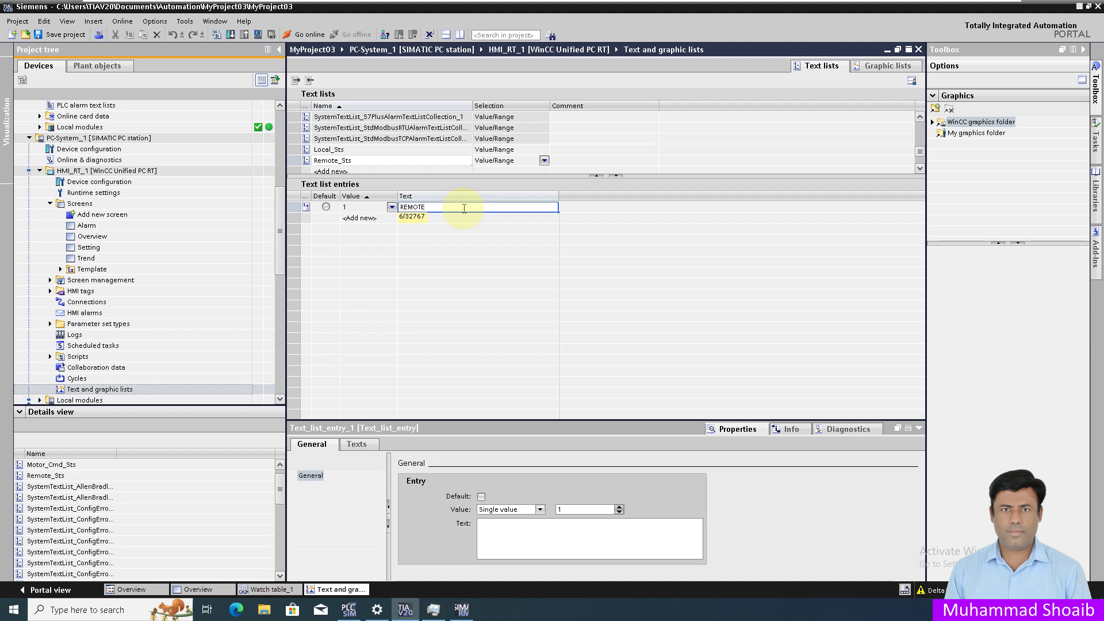
key("Return")
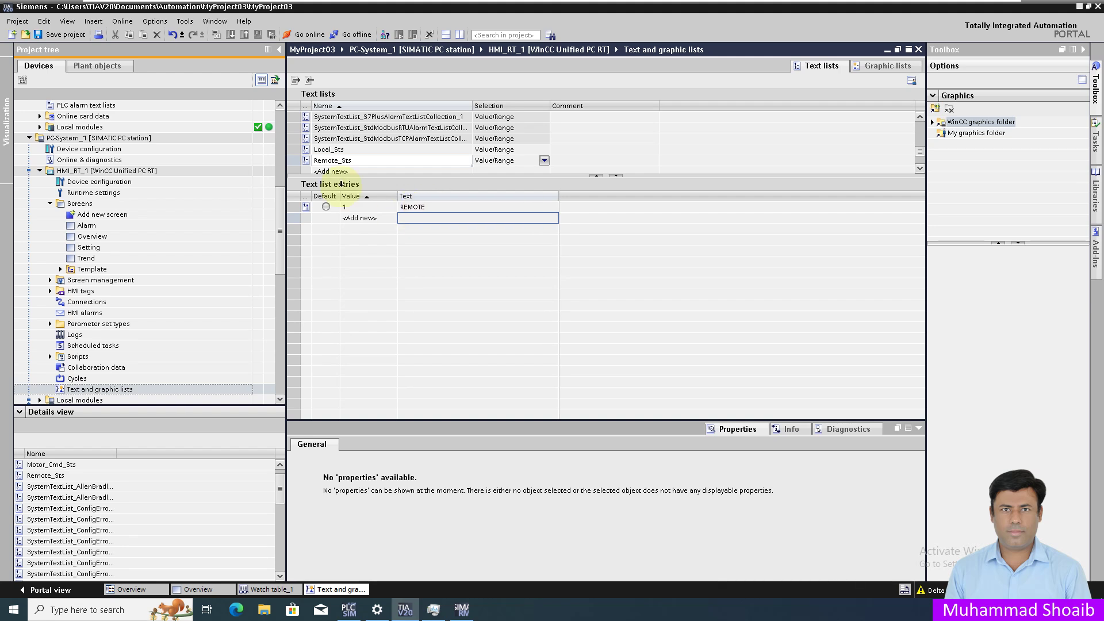
left_click(61, 35)
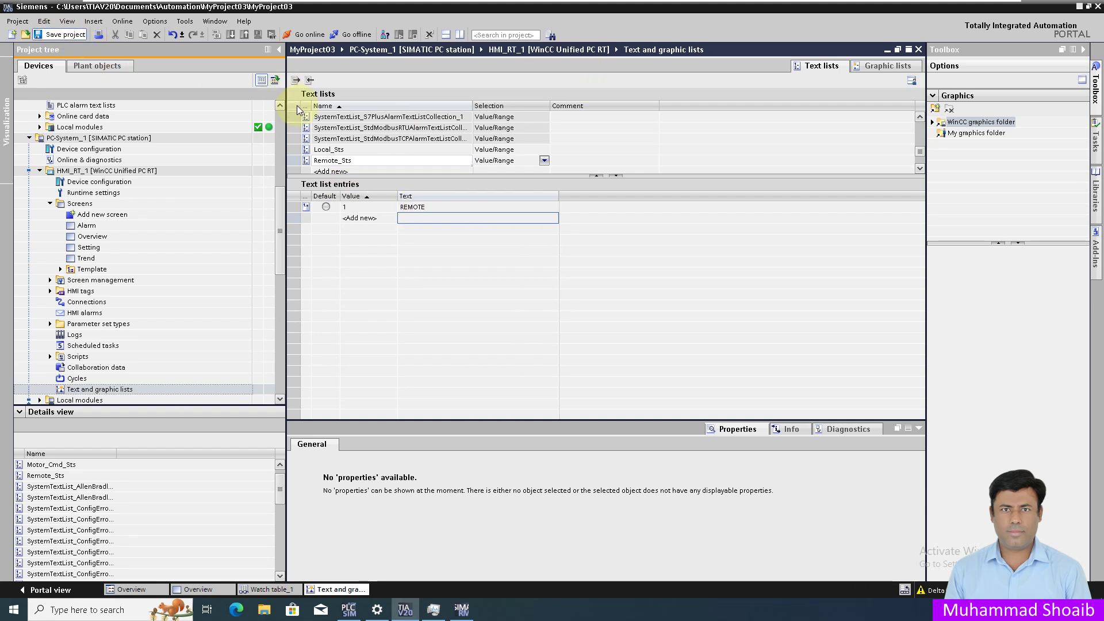
left_click(919, 50)
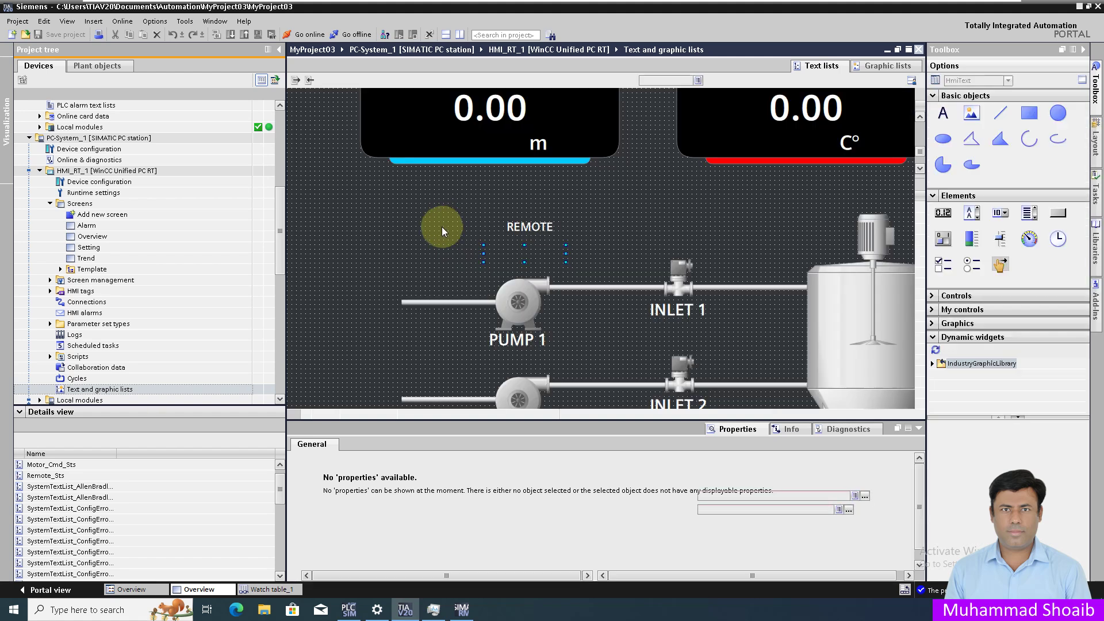
Set the LOCAL status text's resource-list tag to P01_Local.
left_click(524, 256)
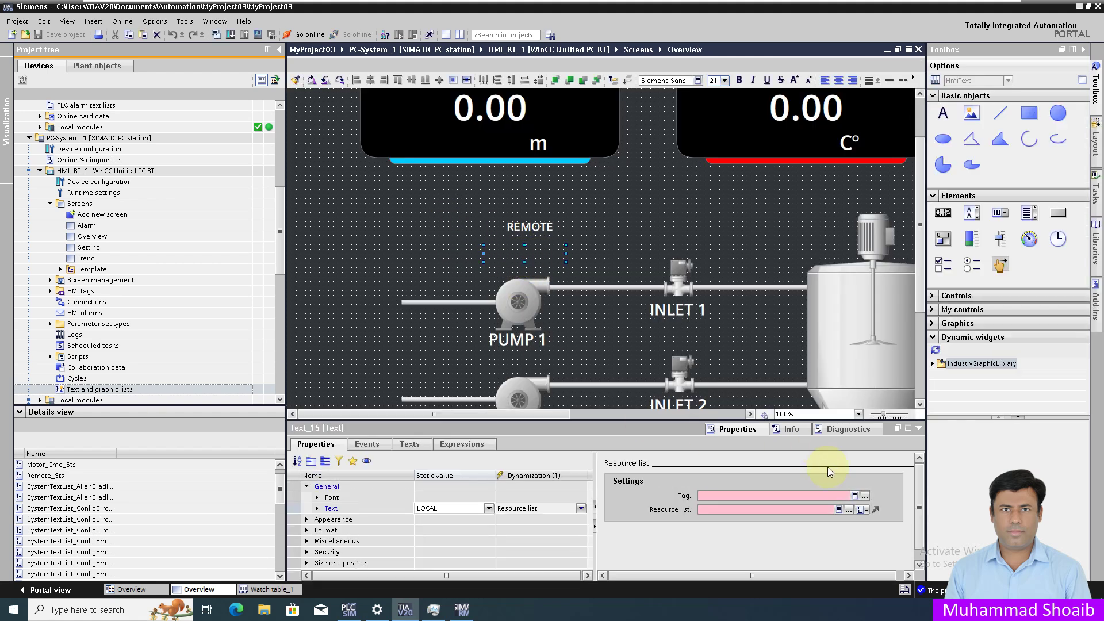
left_click(866, 497)
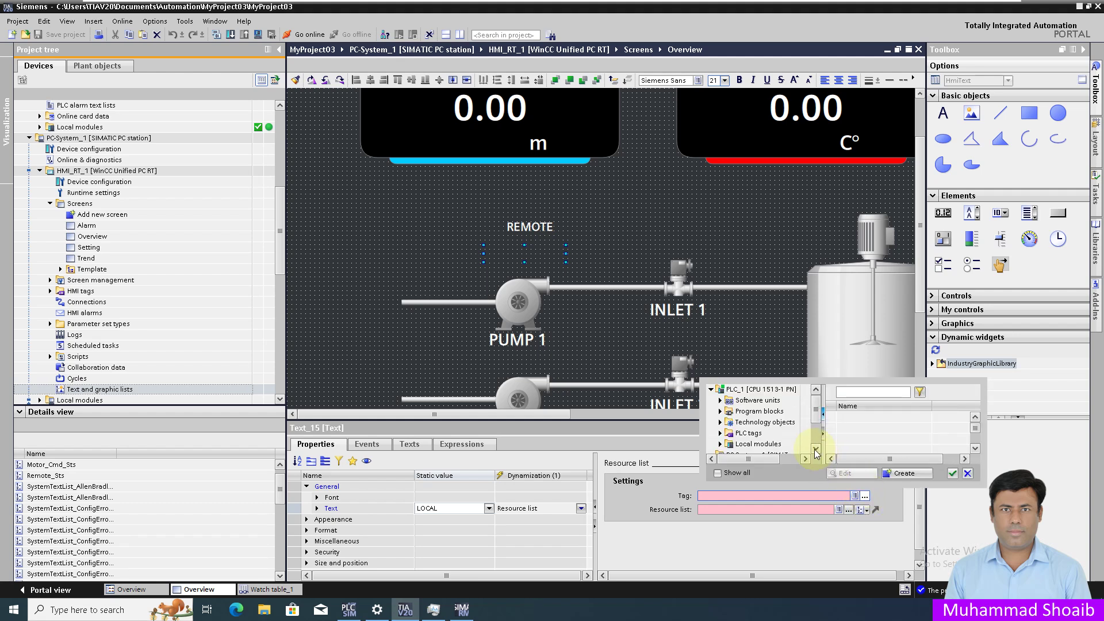
left_click(976, 448)
left_click(975, 448)
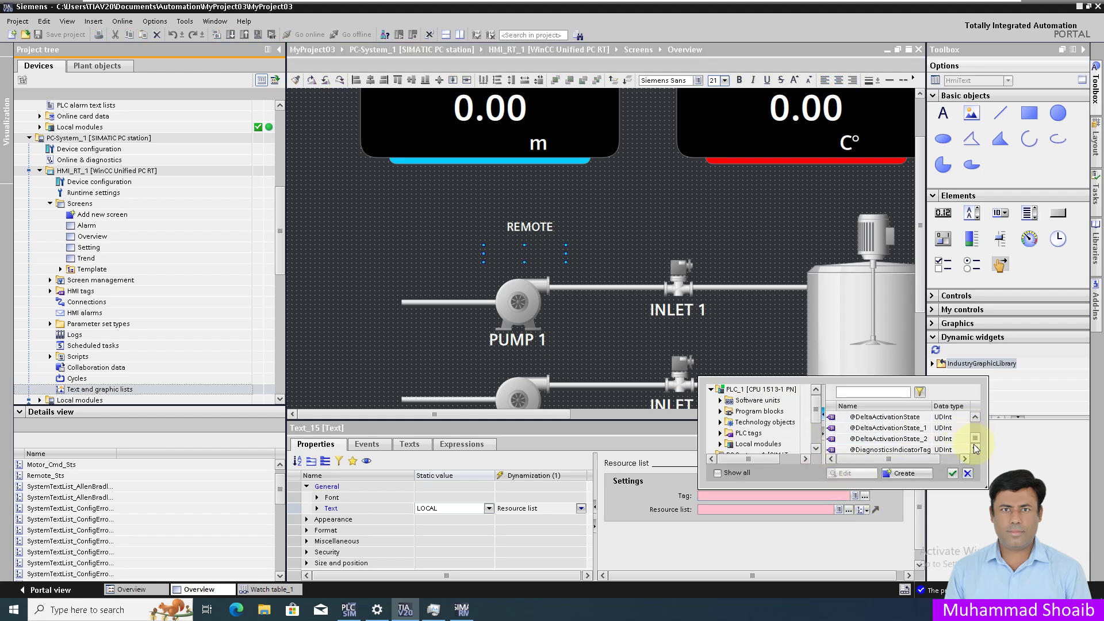
left_click(976, 448)
left_click(977, 416)
left_click(977, 416)
left_click(977, 416)
left_click(976, 416)
left_click(977, 416)
left_click(874, 417)
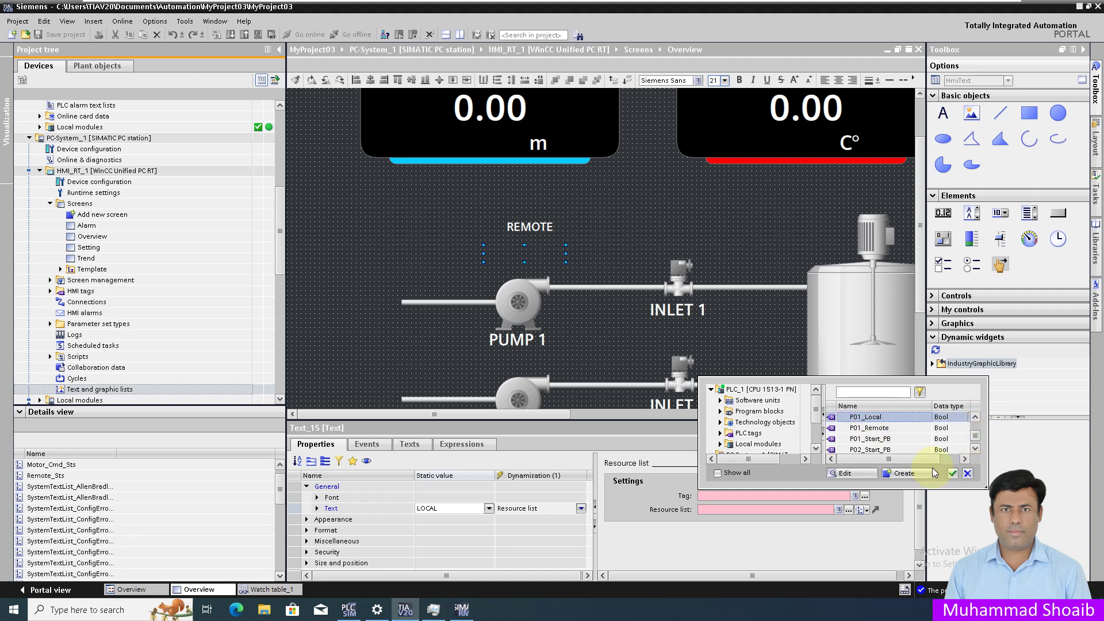
left_click(952, 473)
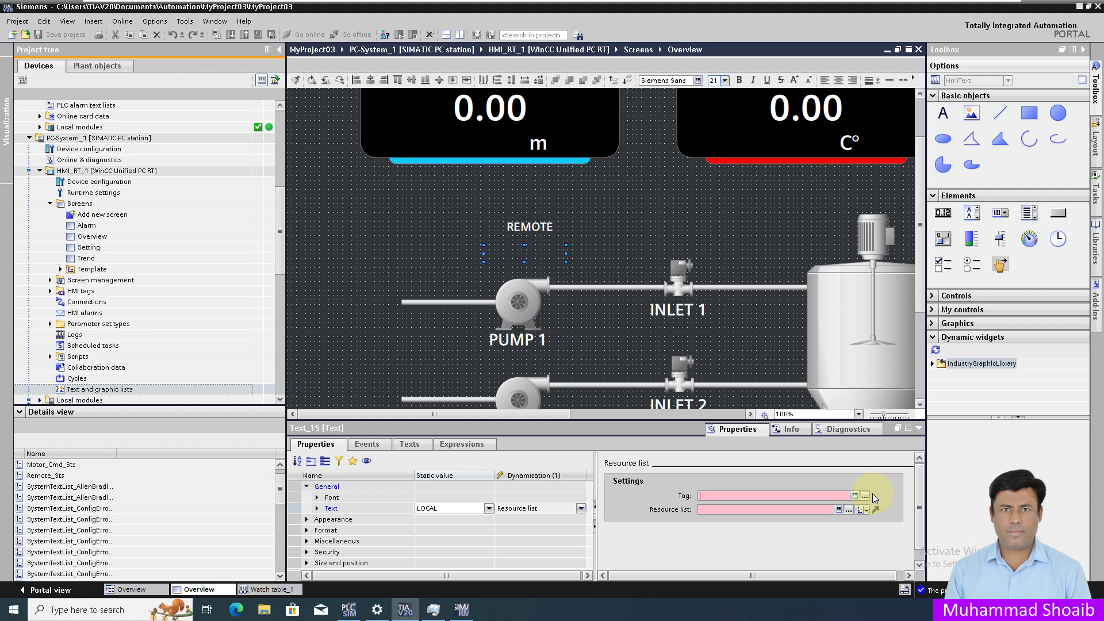
Assign the Local_Sts text list as the LOCAL text's resource list.
left_click(868, 509)
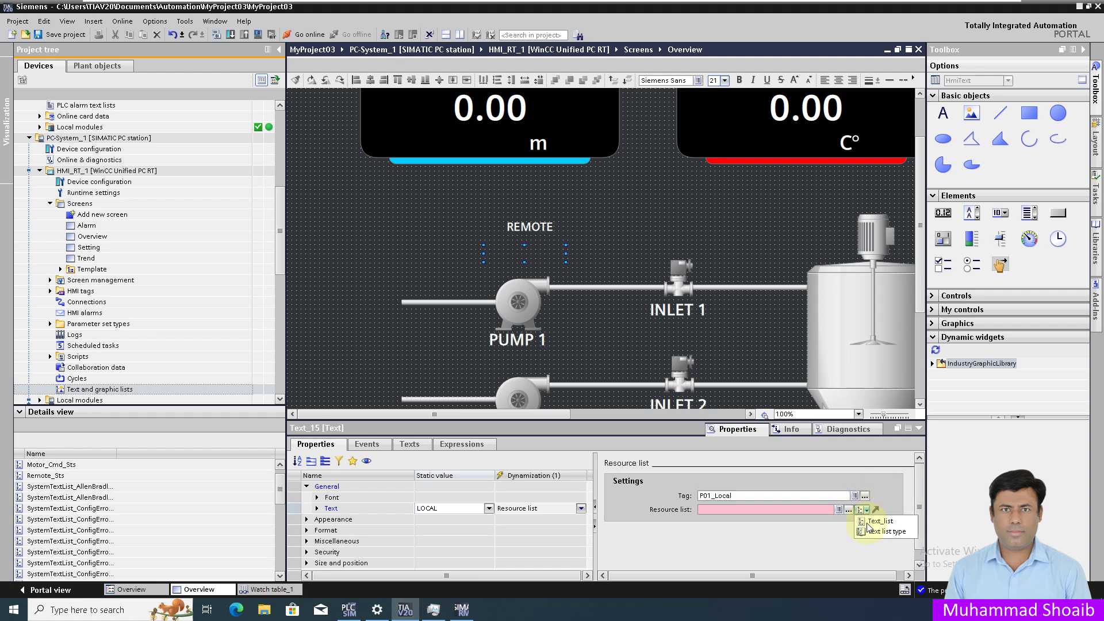
left_click(903, 523)
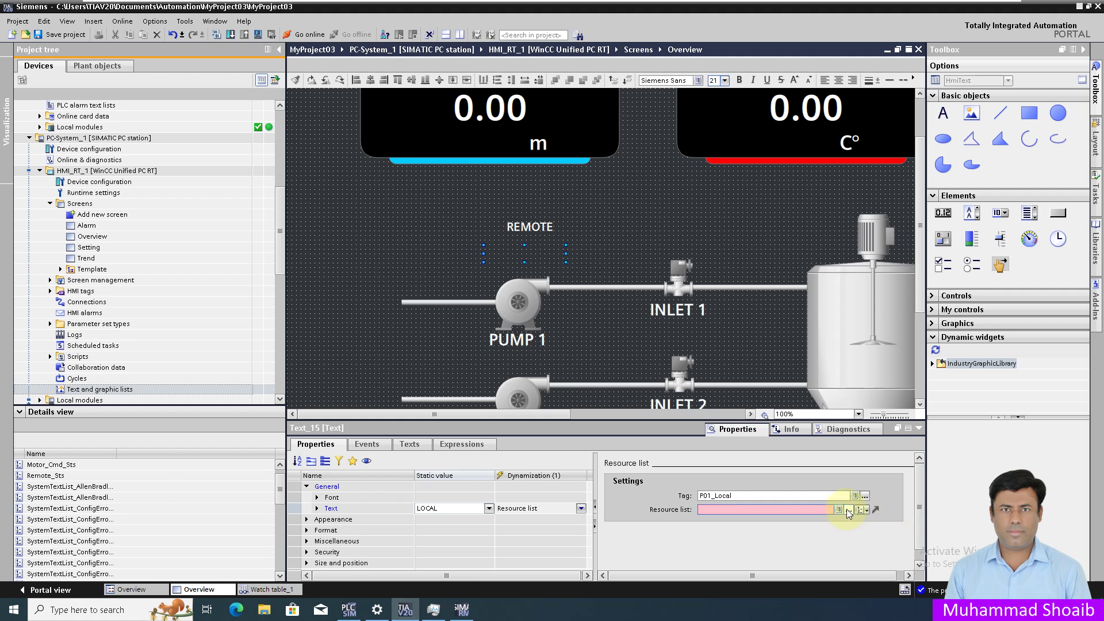
left_click(848, 511)
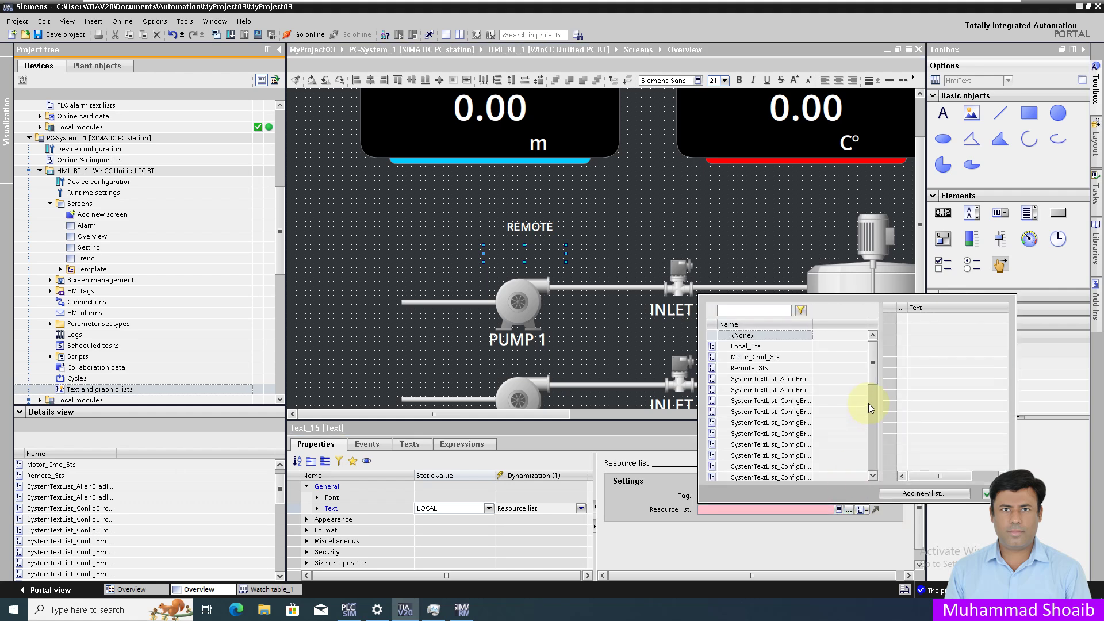
left_click(743, 346)
left_click(738, 347)
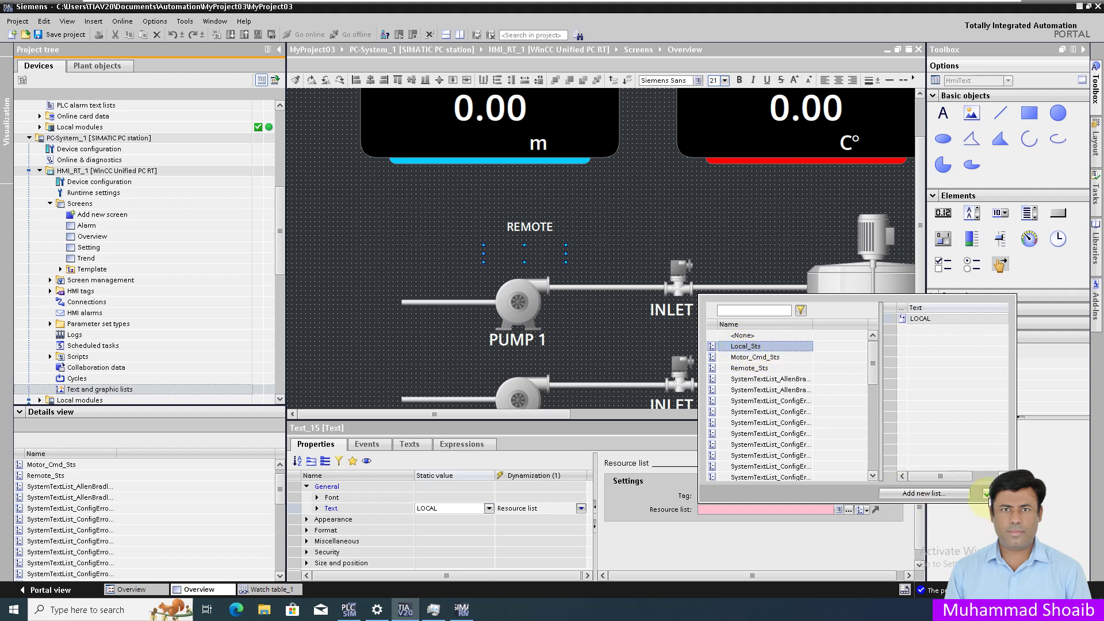
left_click(986, 493)
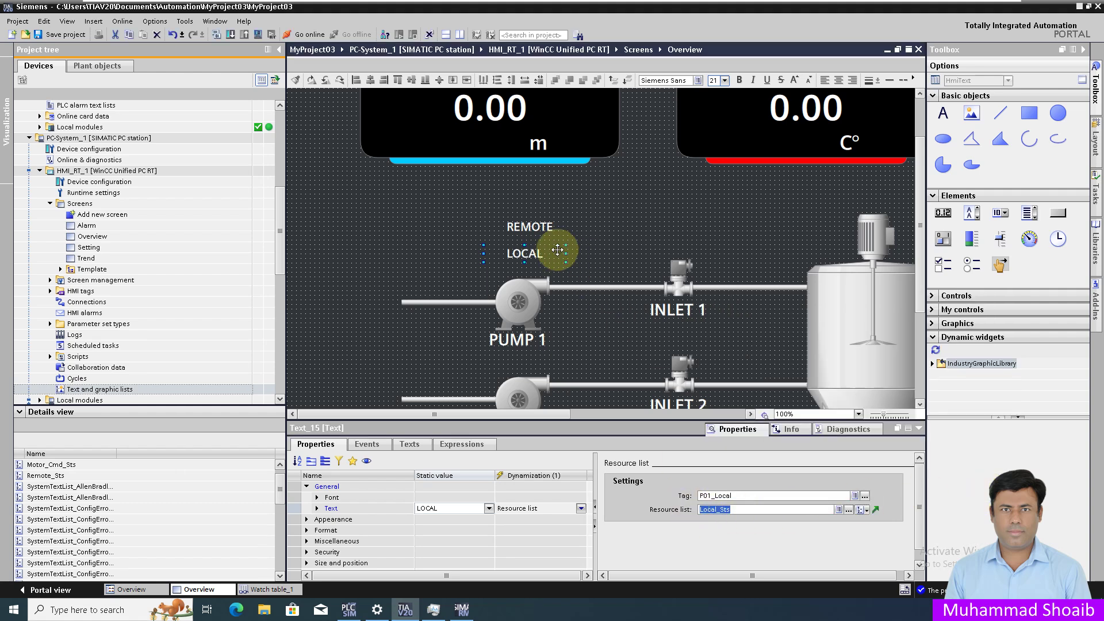
left_click(538, 227)
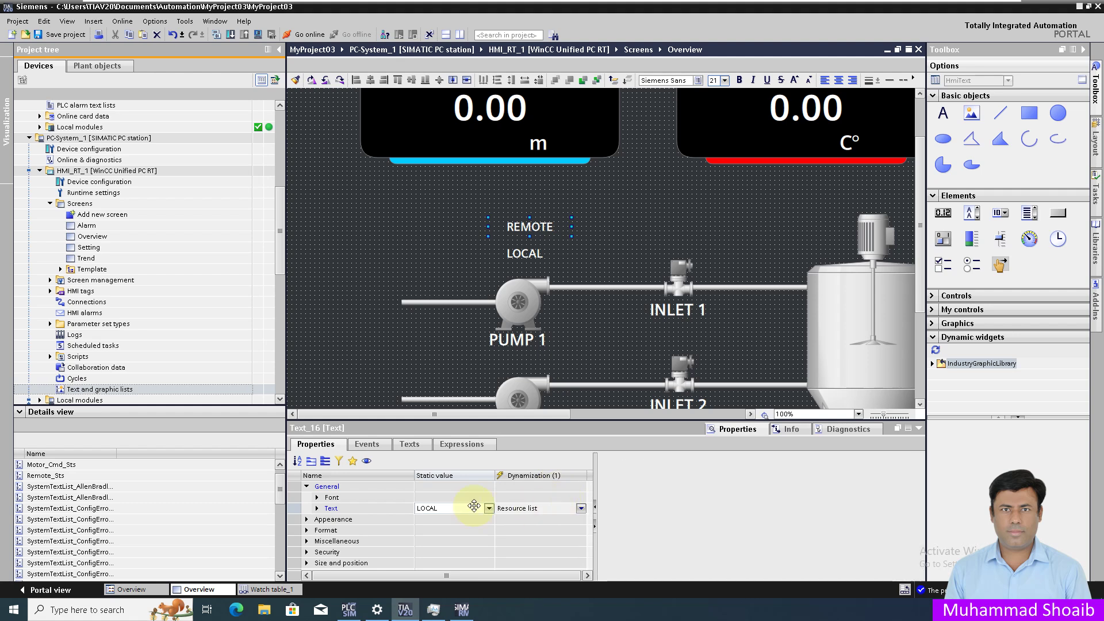
Dynamize the REMOTE text via Resource list driven by tag P01_Remote.
left_click(582, 509)
left_click(582, 509)
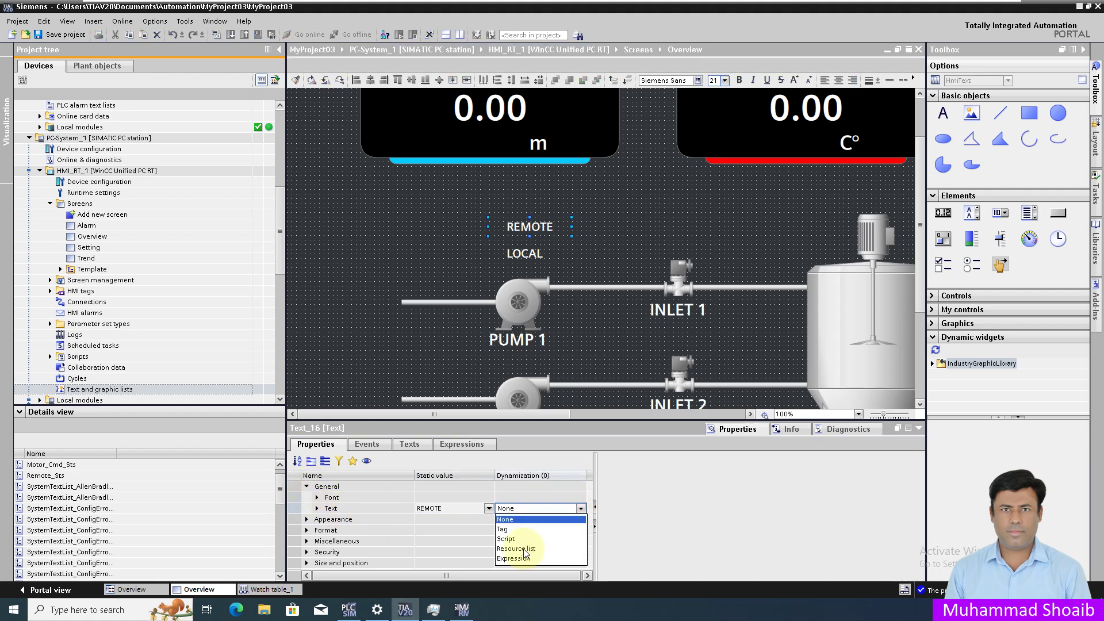
left_click(523, 550)
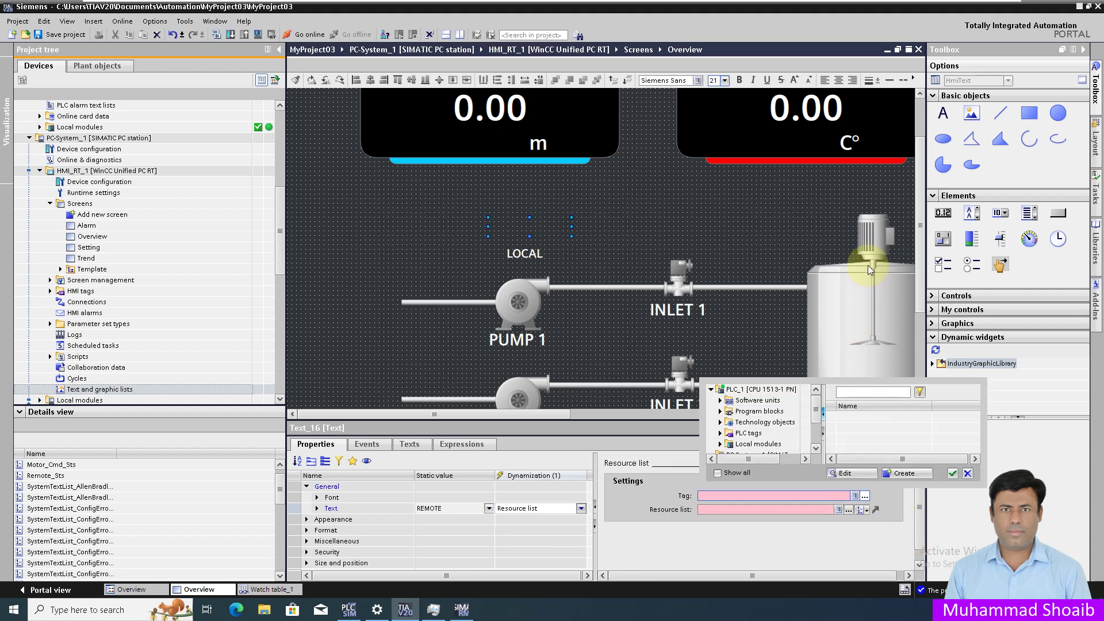
left_click(889, 440)
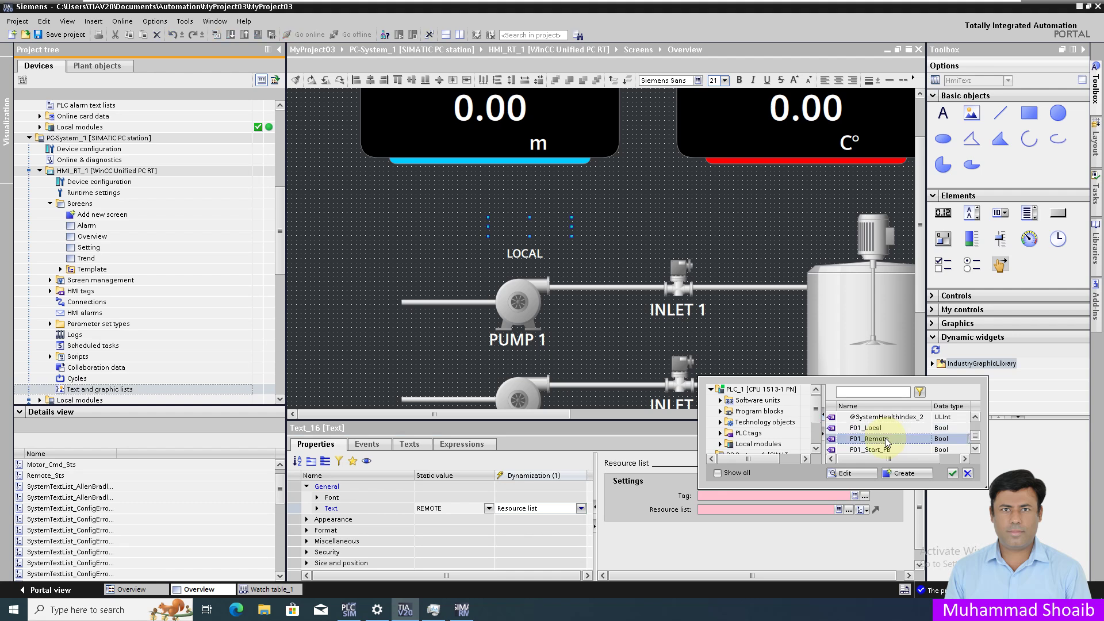
left_click(954, 475)
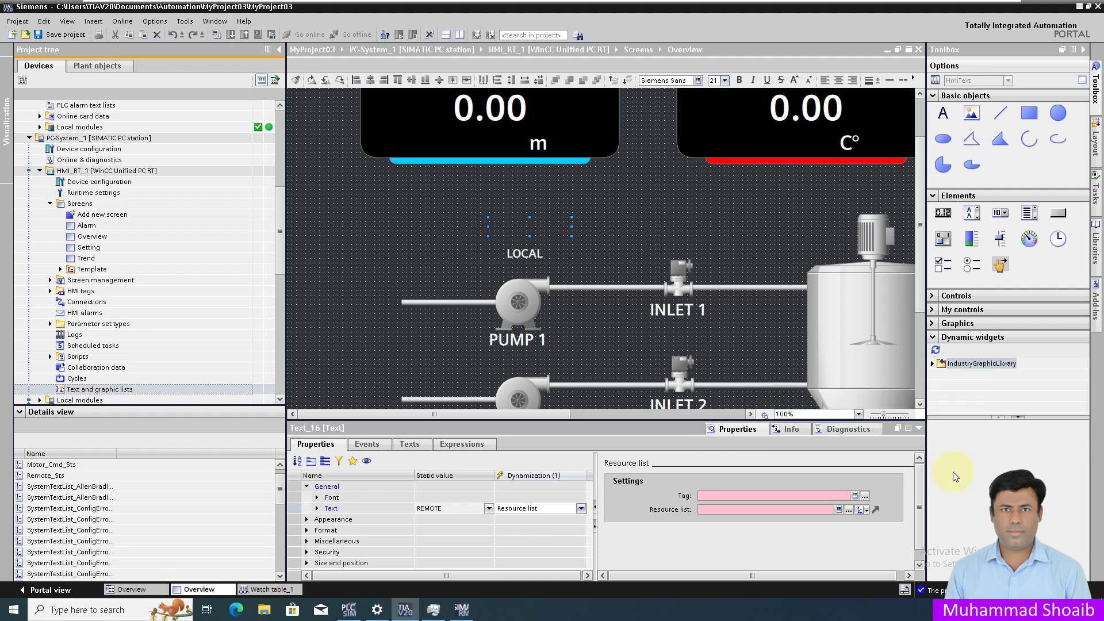
Assign the Remote_Sts text list as the REMOTE text's resource list.
left_click(866, 511)
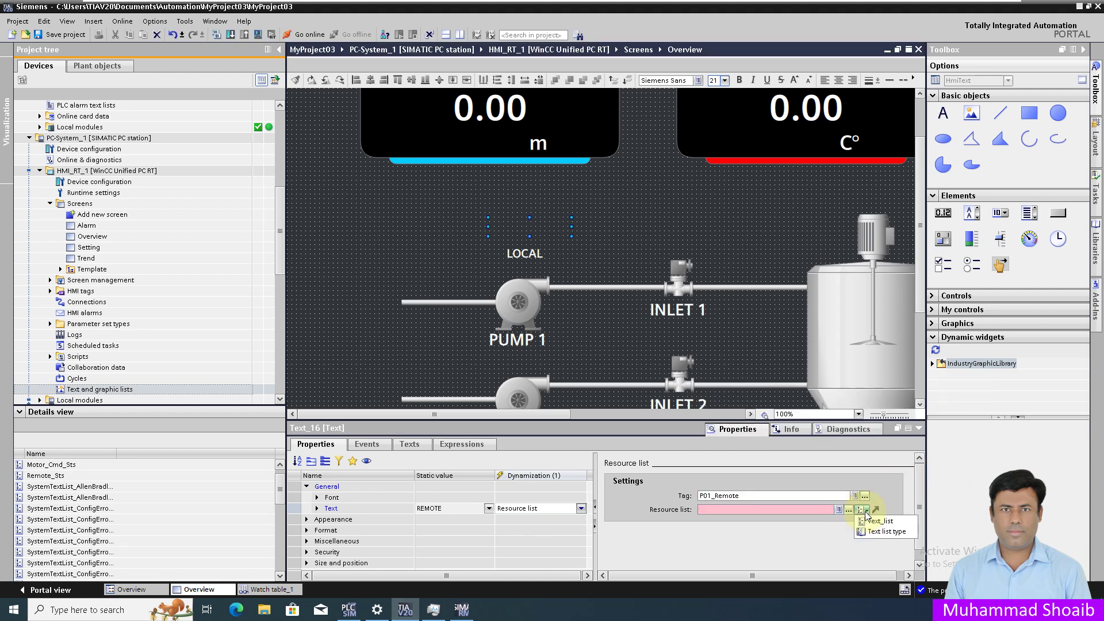
left_click(880, 522)
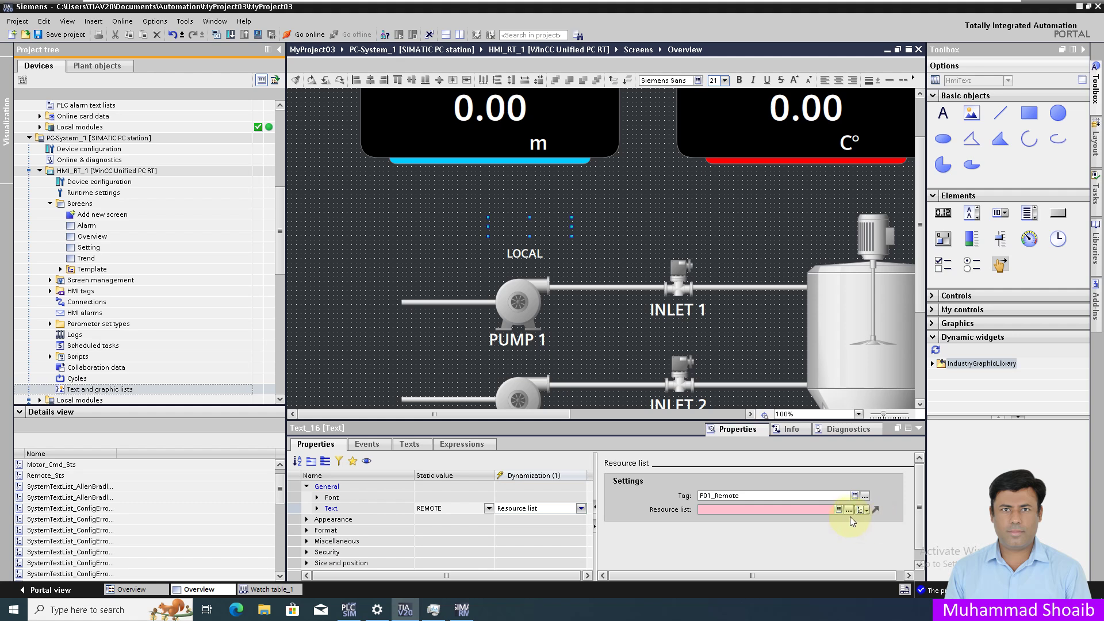
left_click(849, 511)
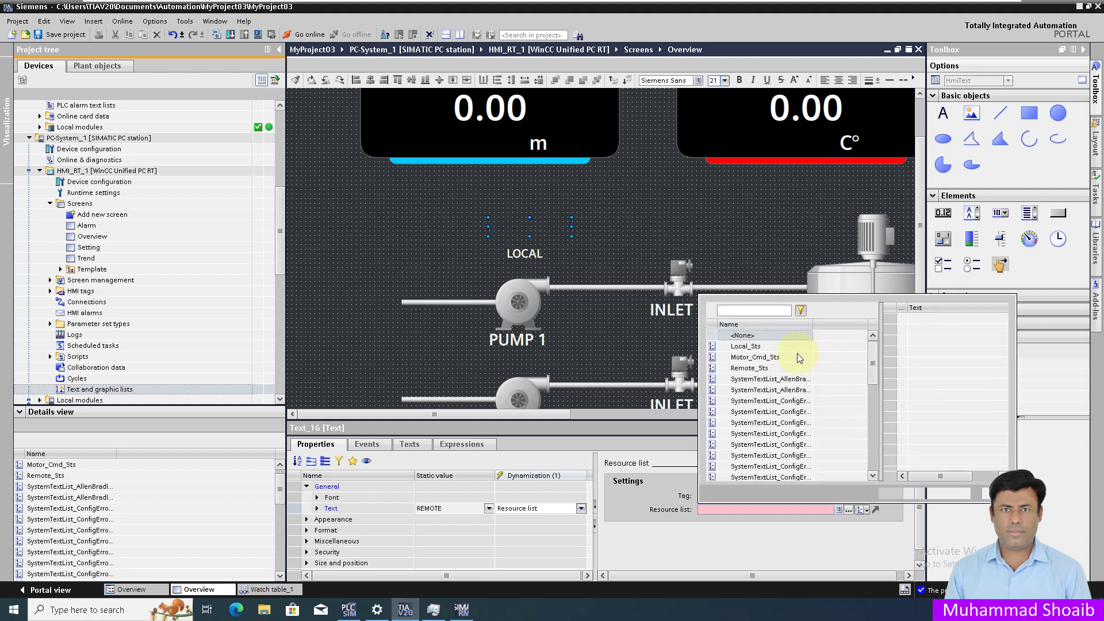
left_click(754, 369)
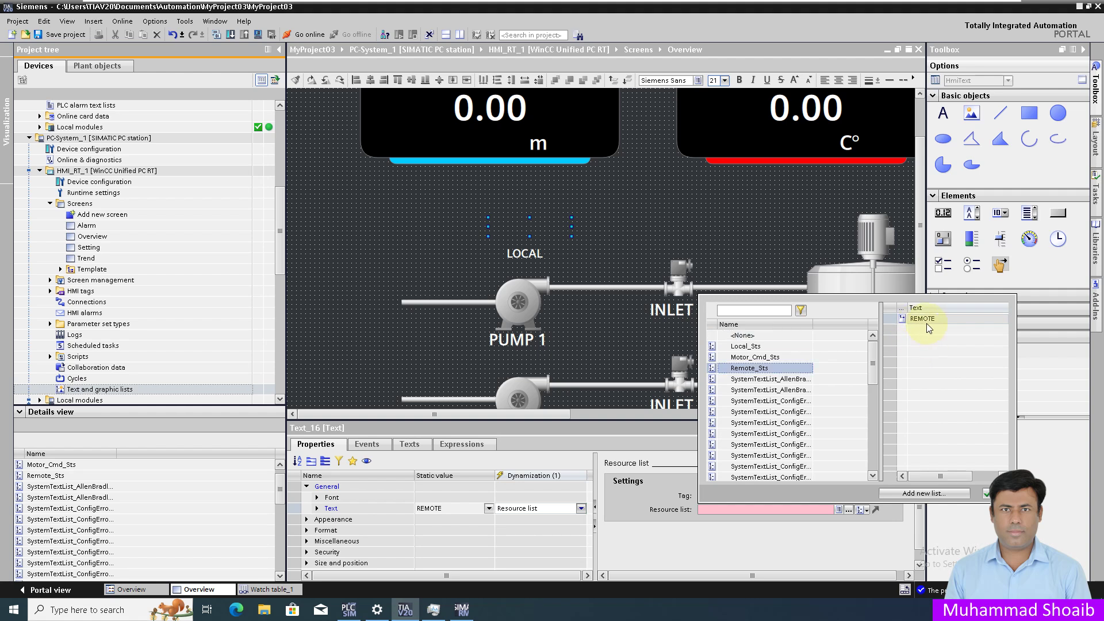
left_click(987, 495)
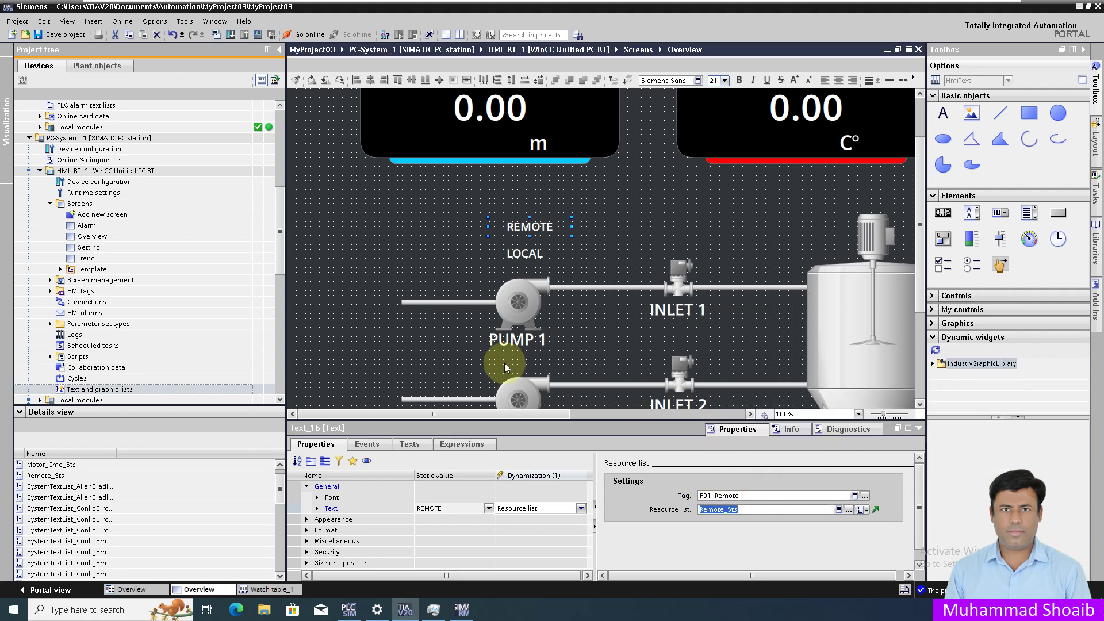
left_click(610, 226)
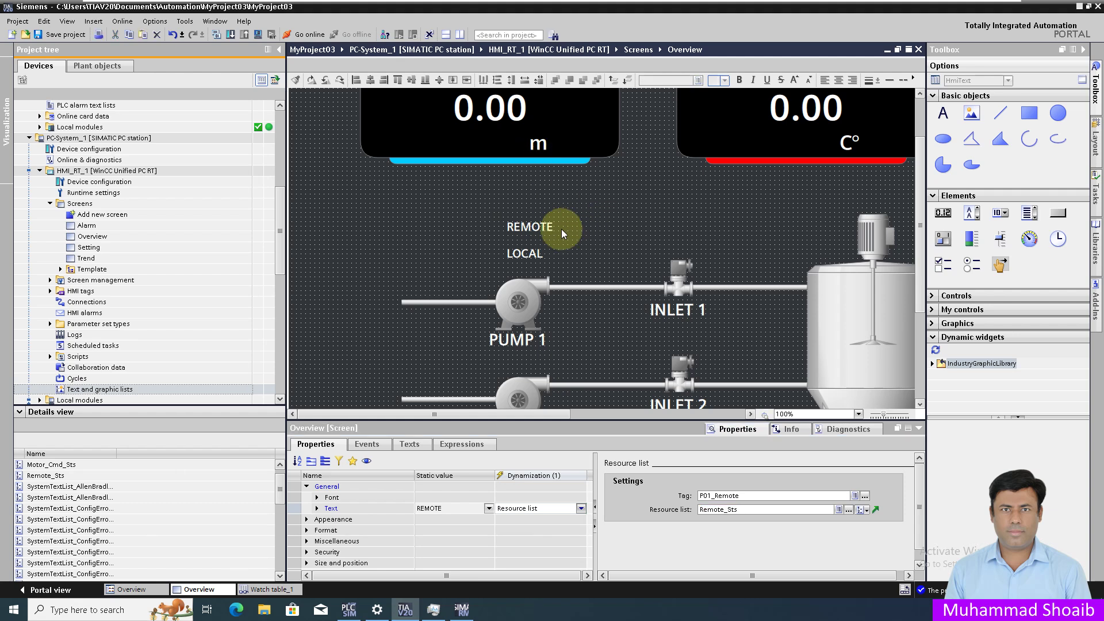
left_click(541, 226)
Align the REMOTE and LOCAL texts on top of each other just above Pump 1 and save.
left_click_drag(608, 205, 441, 272)
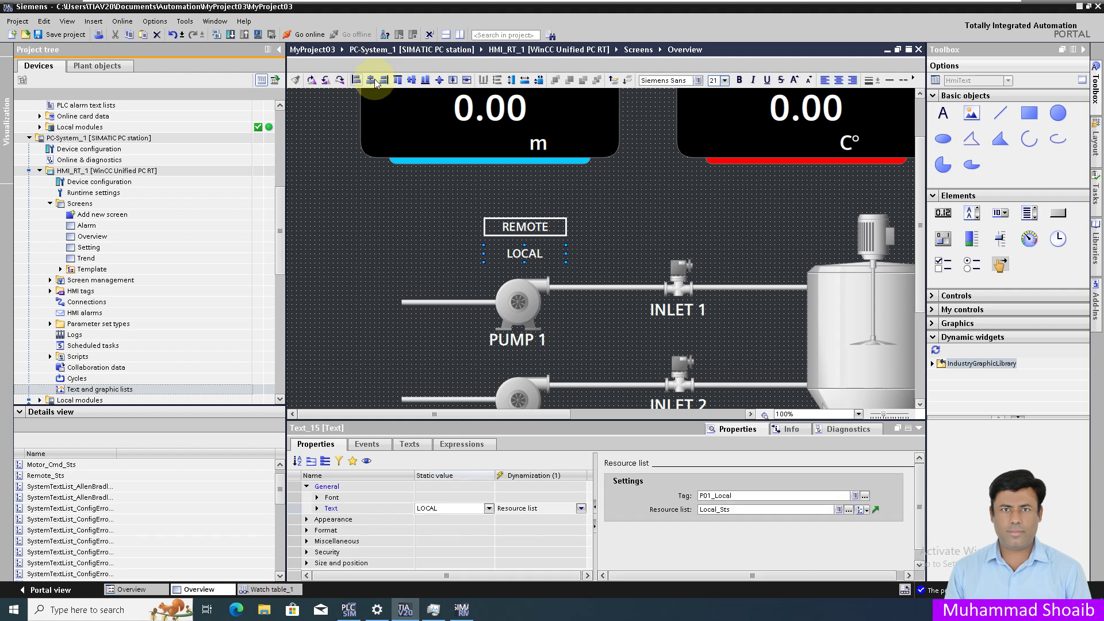
left_click(411, 82)
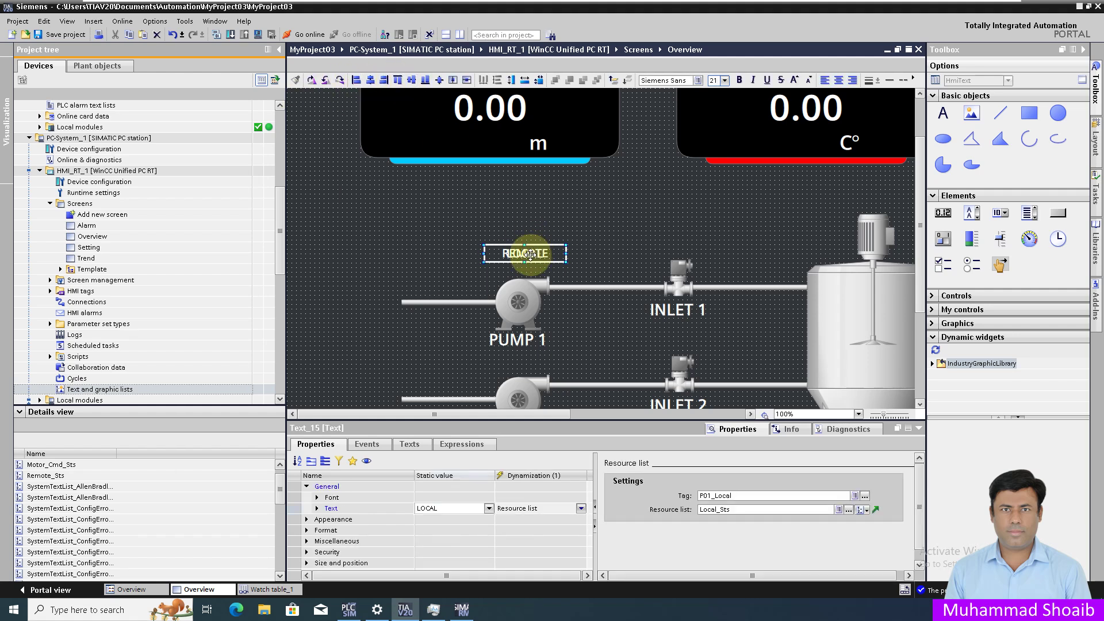
left_click_drag(528, 256, 527, 263)
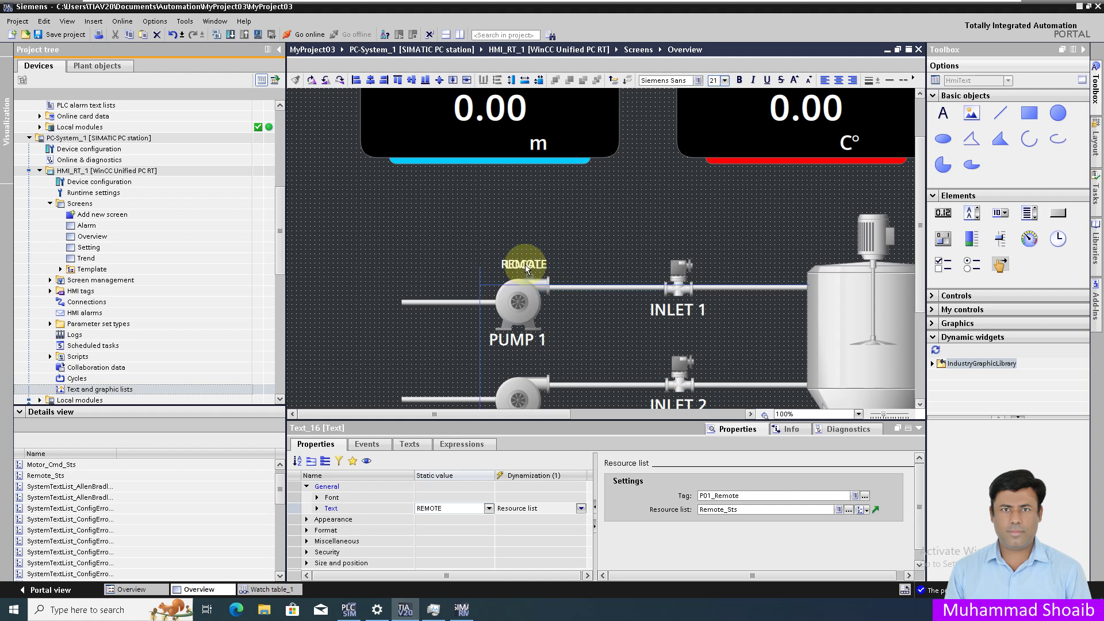
left_click(643, 278)
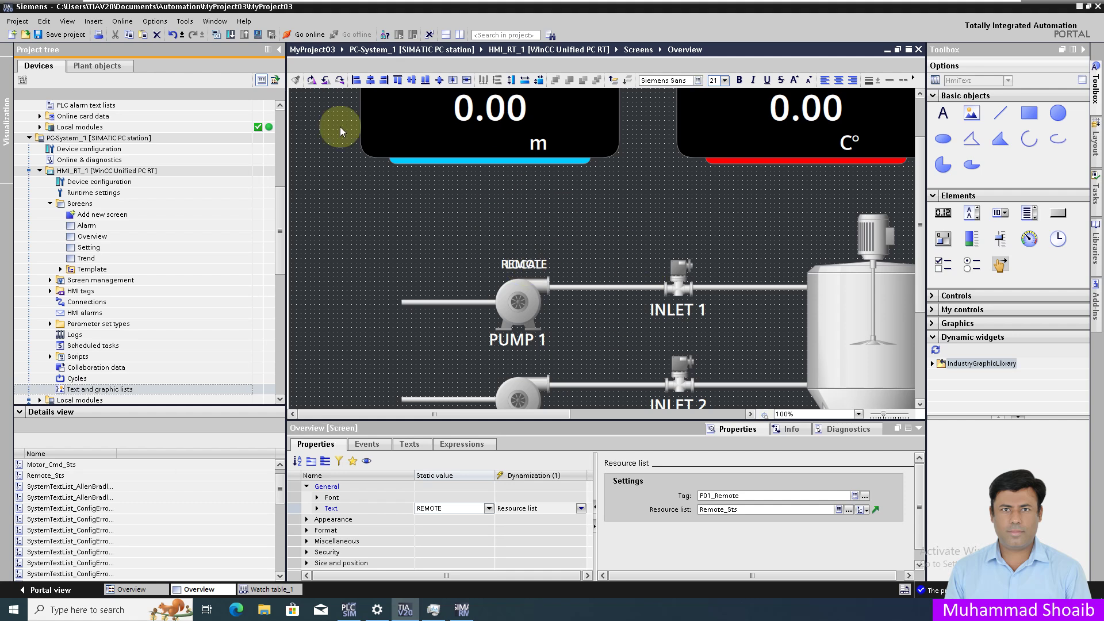
left_click(74, 34)
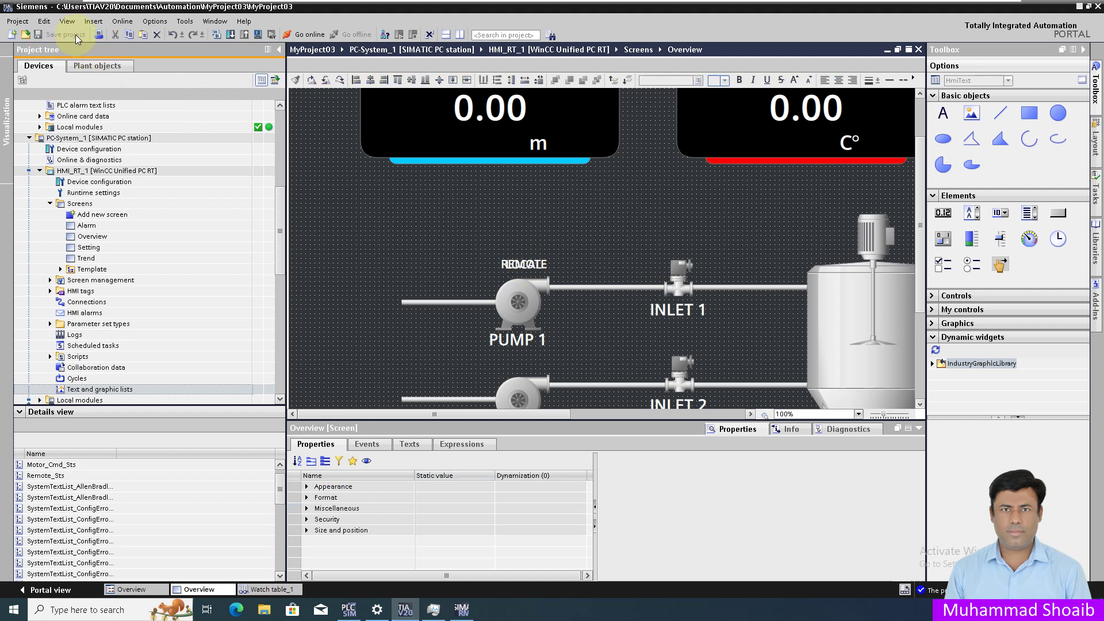
left_click(90, 171)
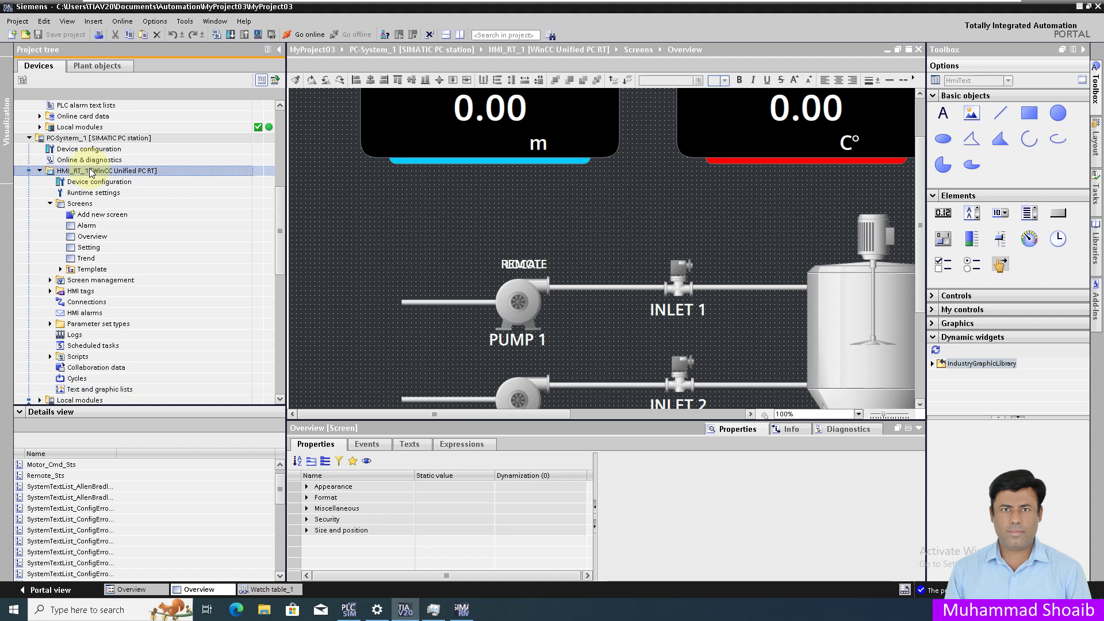
right_click(91, 172)
Download all HMI_RT_1 software to PC-System_1 as a full runtime download.
mouse_move(184, 298)
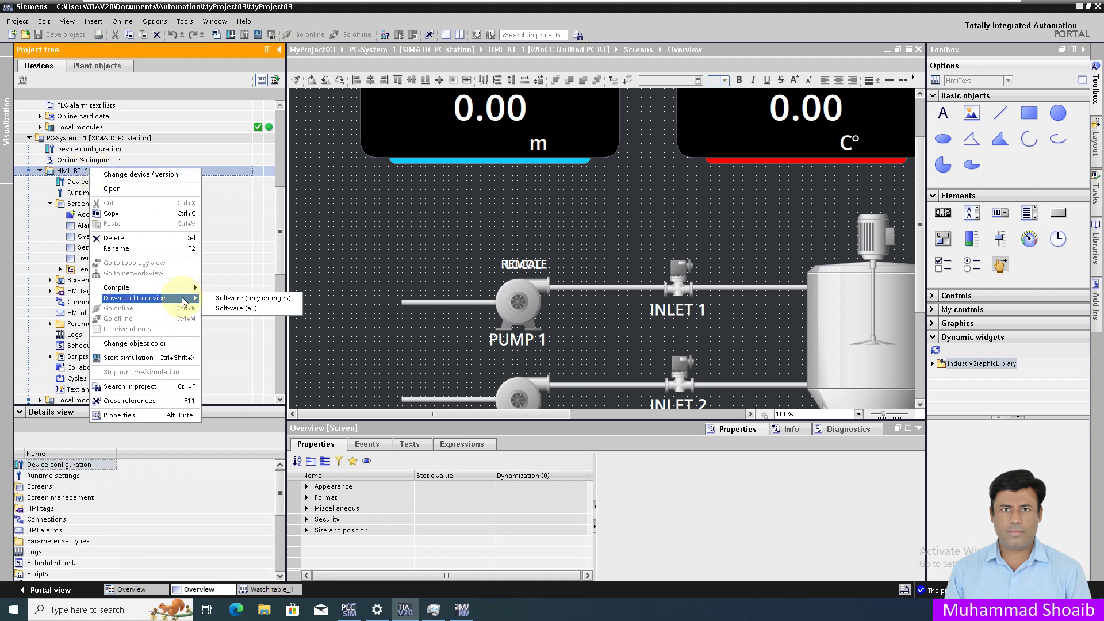
left_click(237, 311)
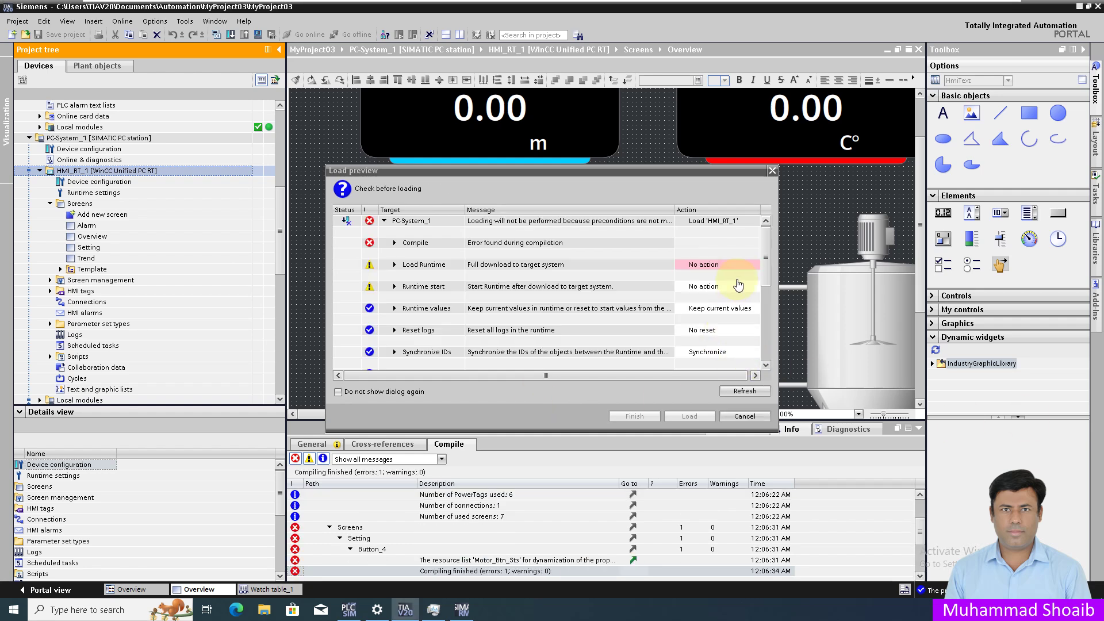
left_click(754, 265)
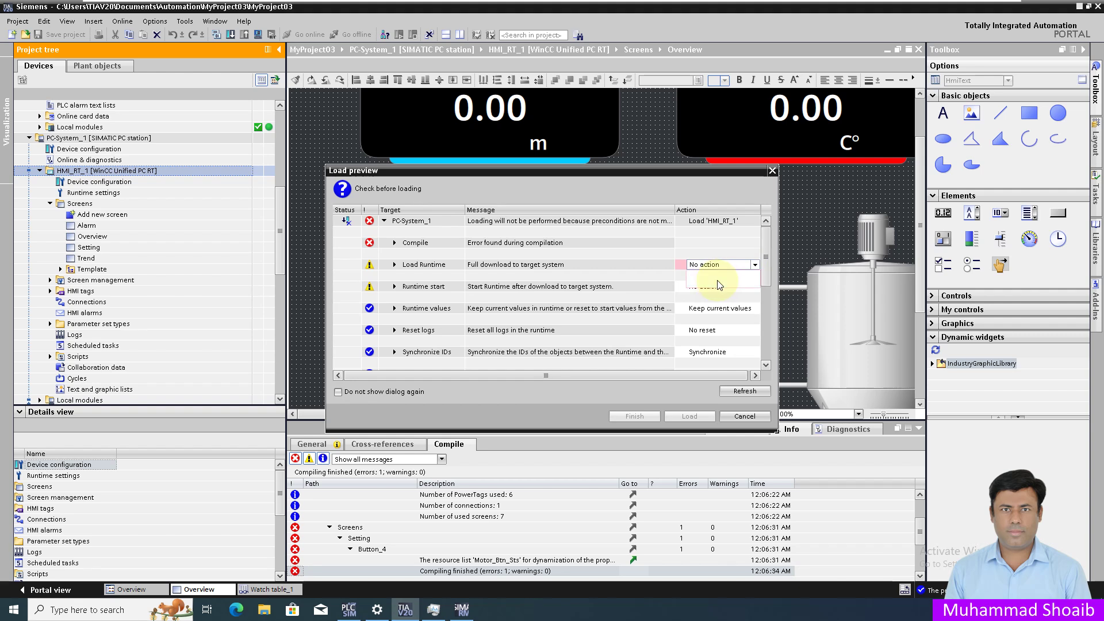
left_click(713, 285)
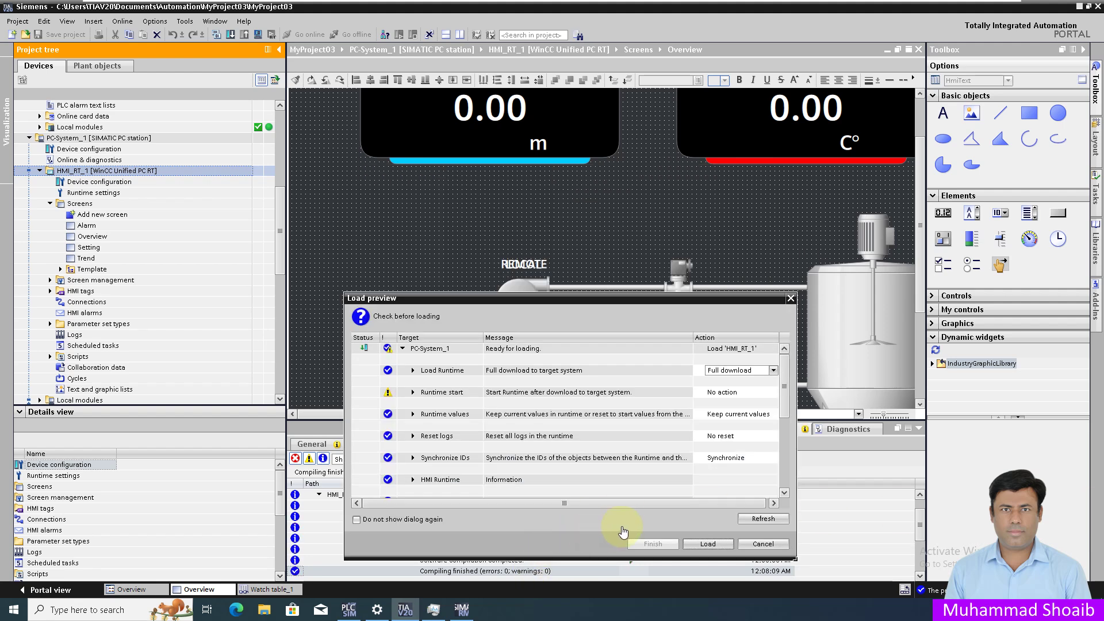
left_click(709, 545)
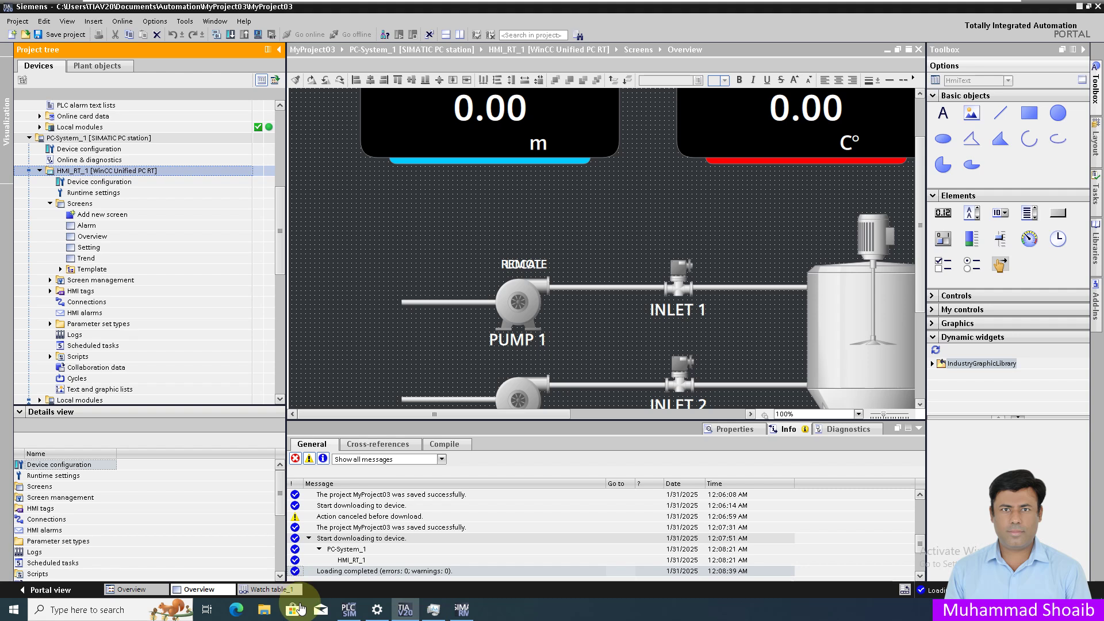
left_click(236, 611)
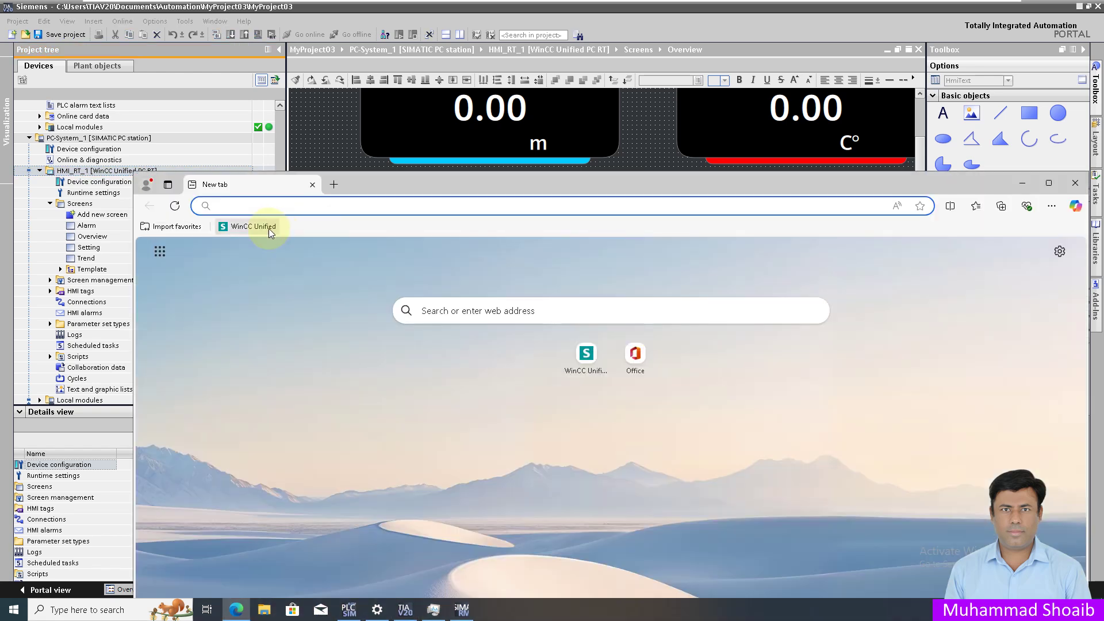
Launch WinCC Unified RT from its start page, sign in with the runtime user name and password, and restore the browser window.
left_click(268, 229)
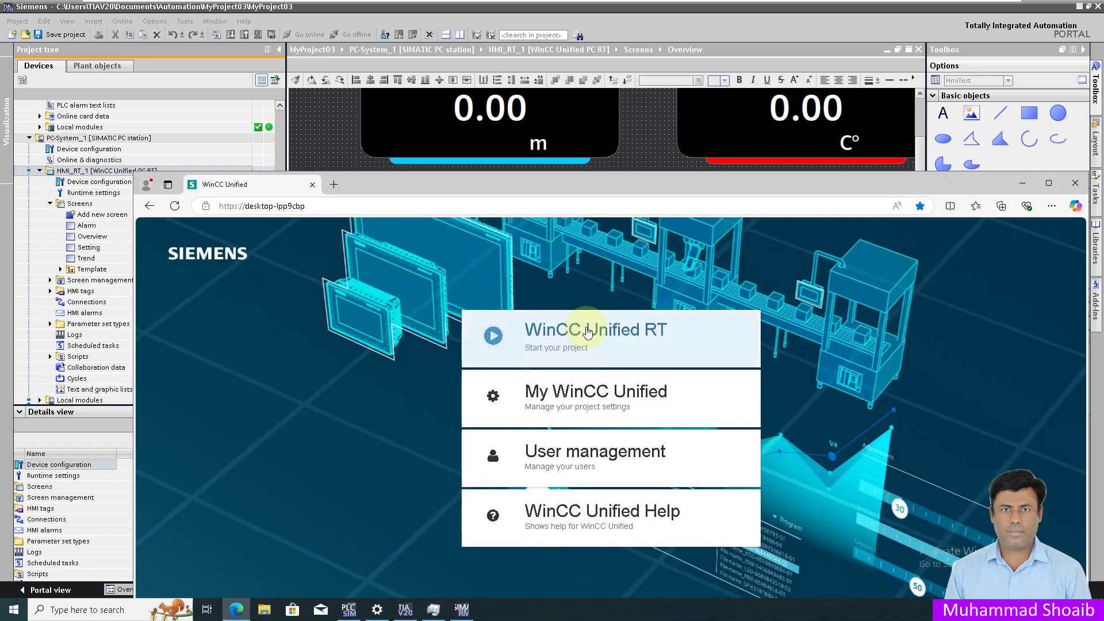
left_click(587, 332)
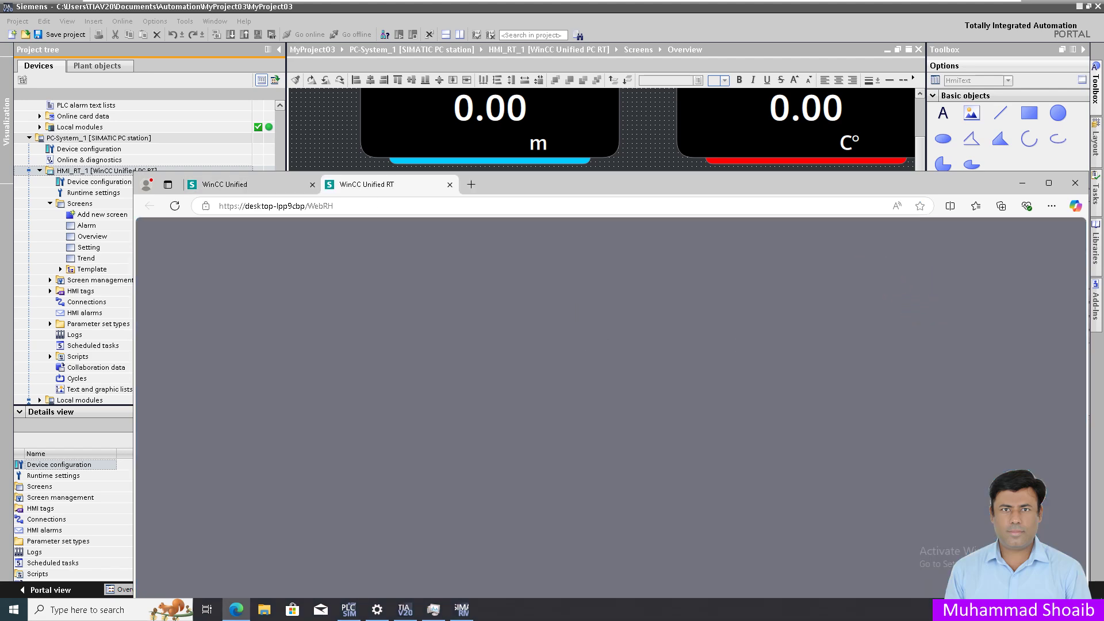
left_click(646, 340)
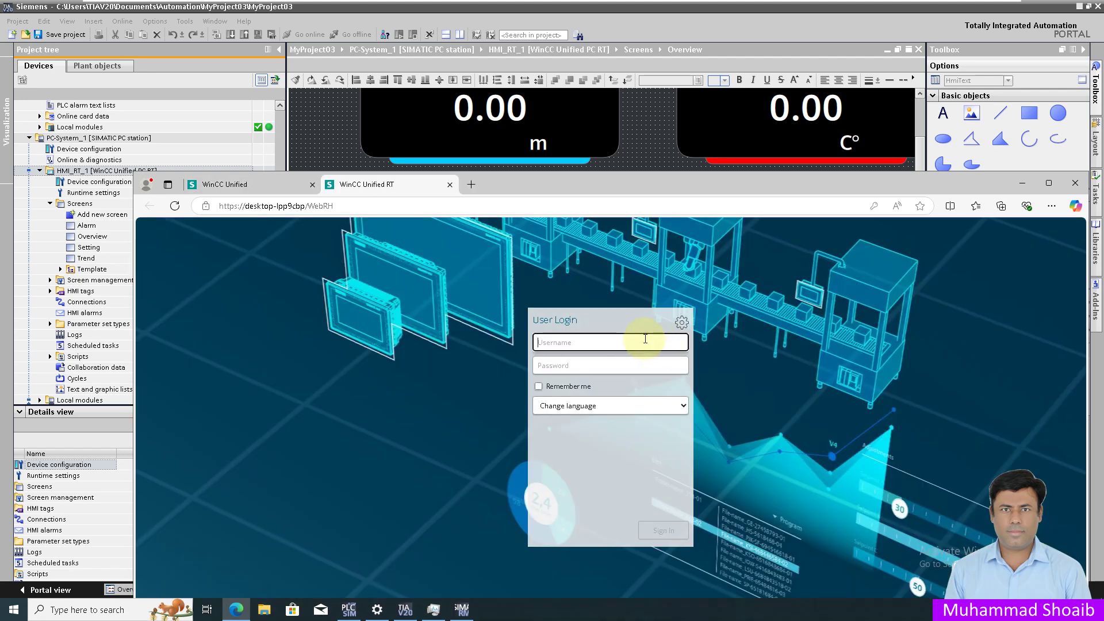
type("u")
key("BackSpace")
type("User1")
key("Tab")
type("********")
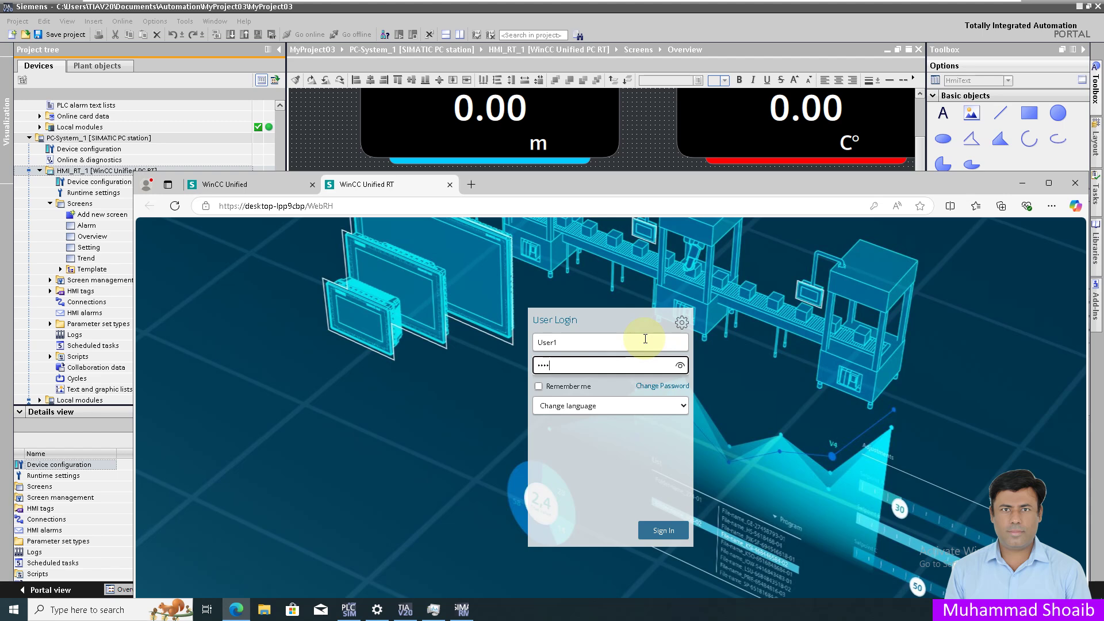
key("Return")
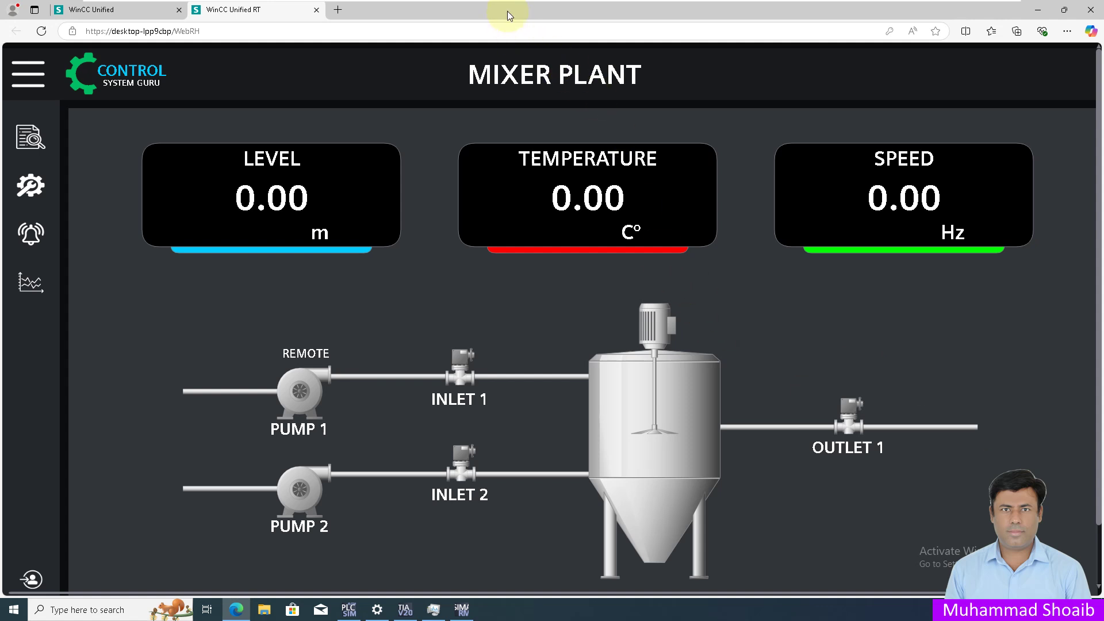
left_click_drag(509, 139, 551, 158)
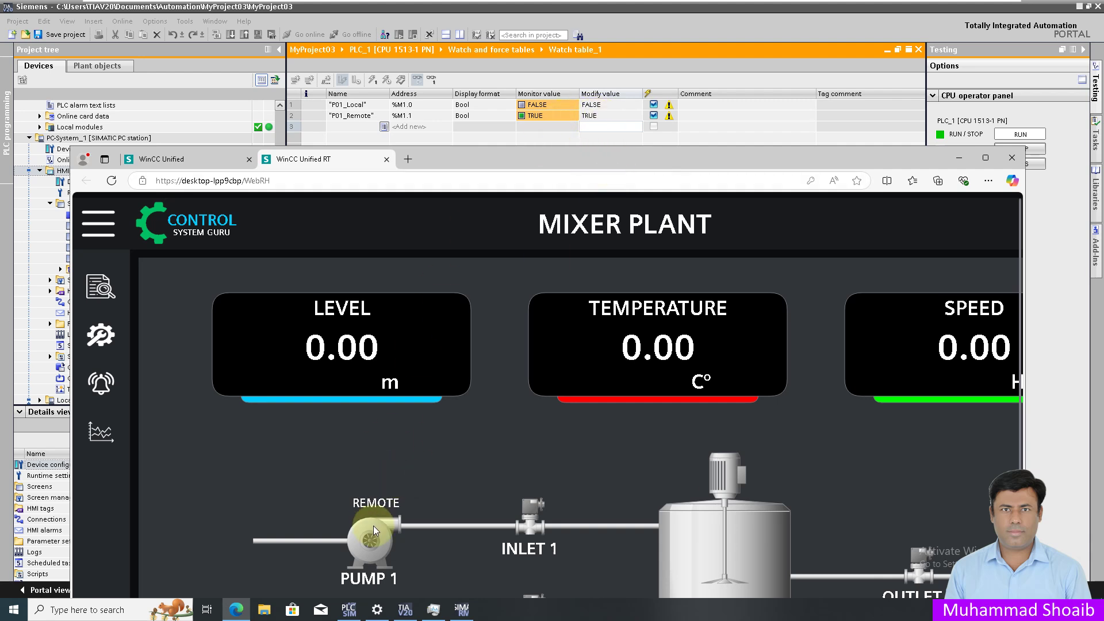
Write P01_Remote FALSE and P01_Local TRUE to the PLC from Watch table_1, then return to the runtime.
left_click(628, 115)
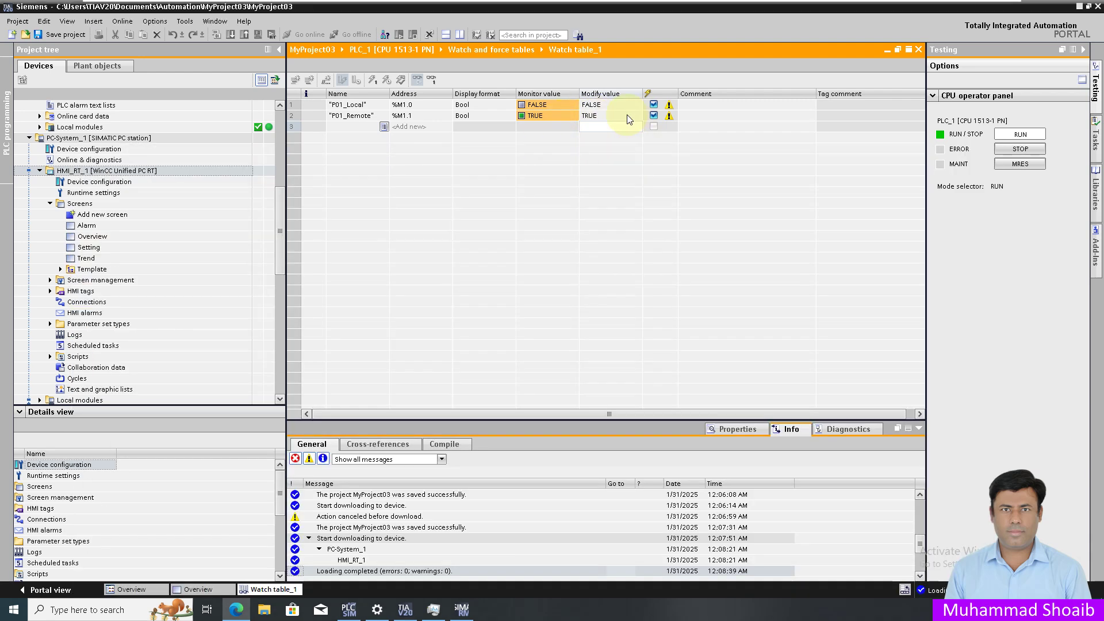
type("FALSE")
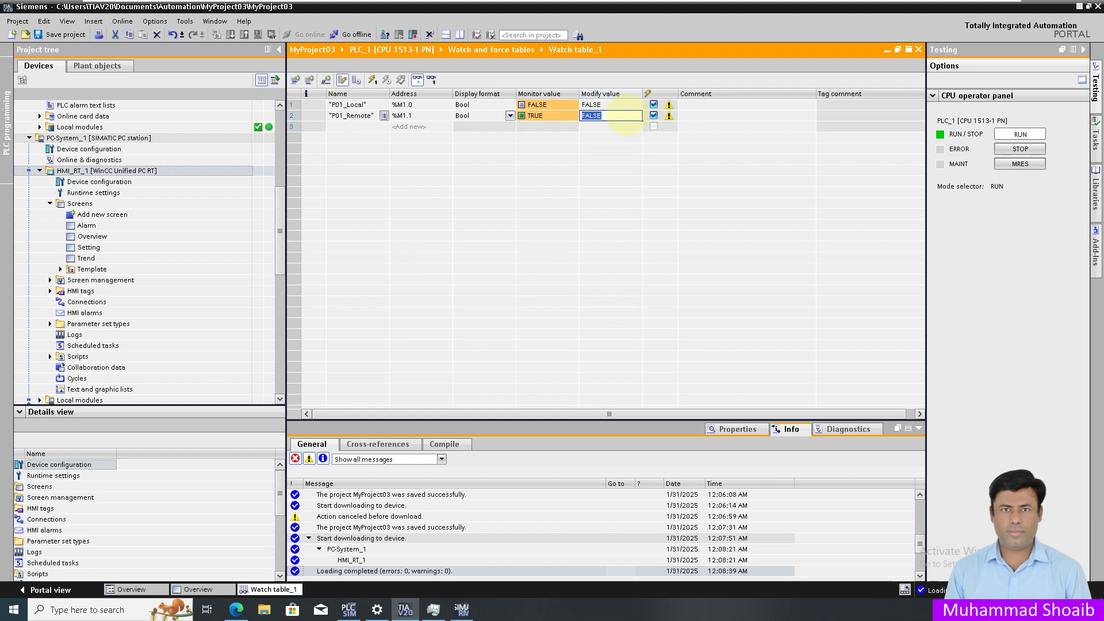
key("Return")
left_click(622, 105)
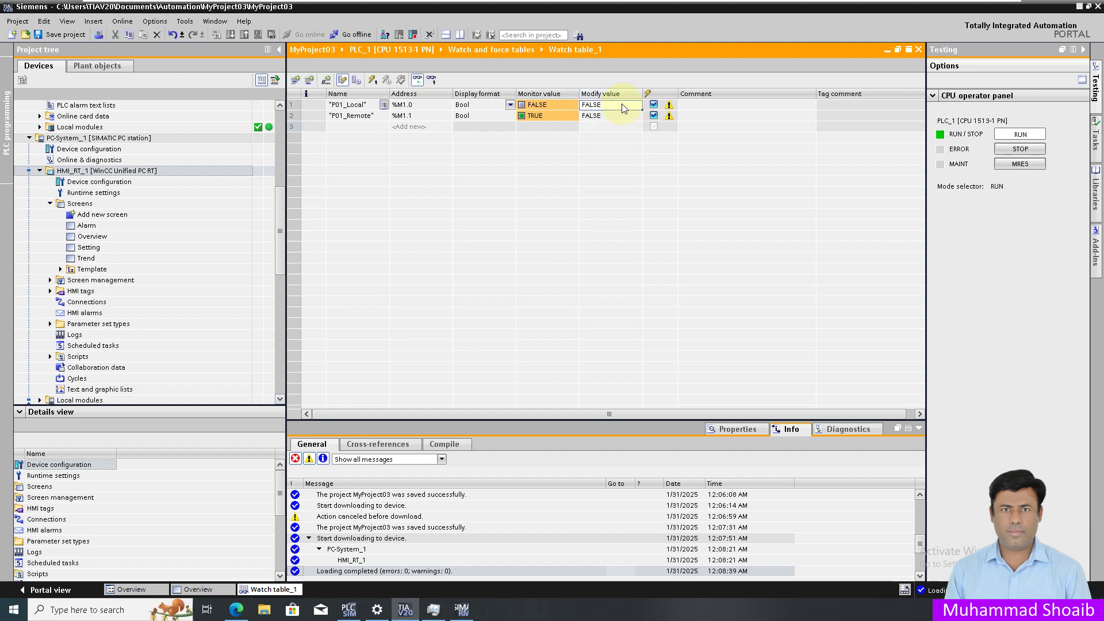
type("TRUE")
key("Return")
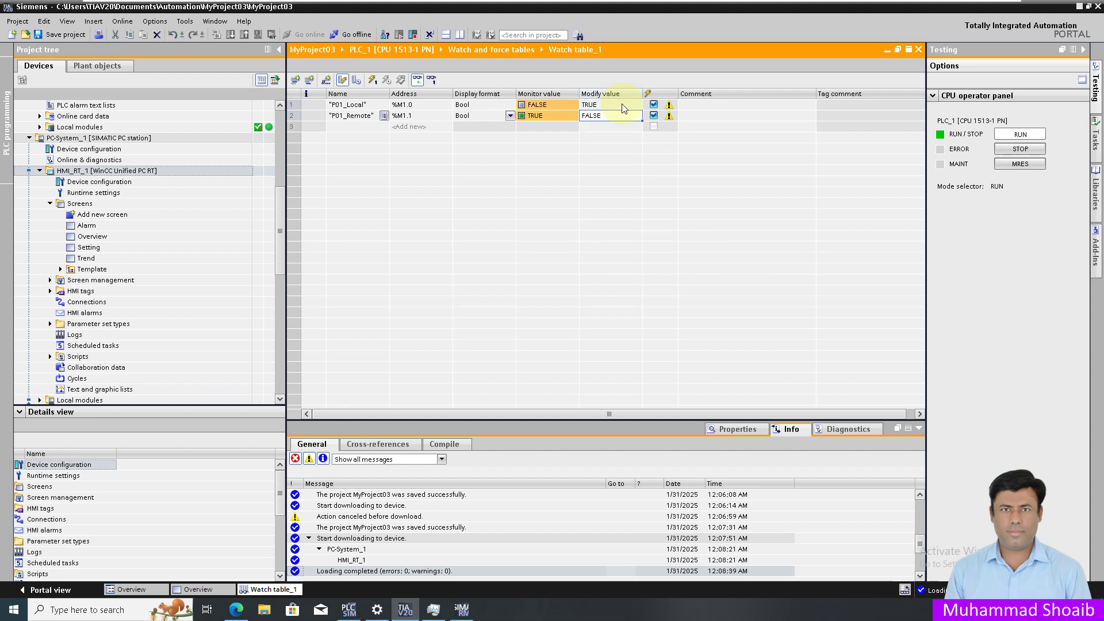
left_click(373, 81)
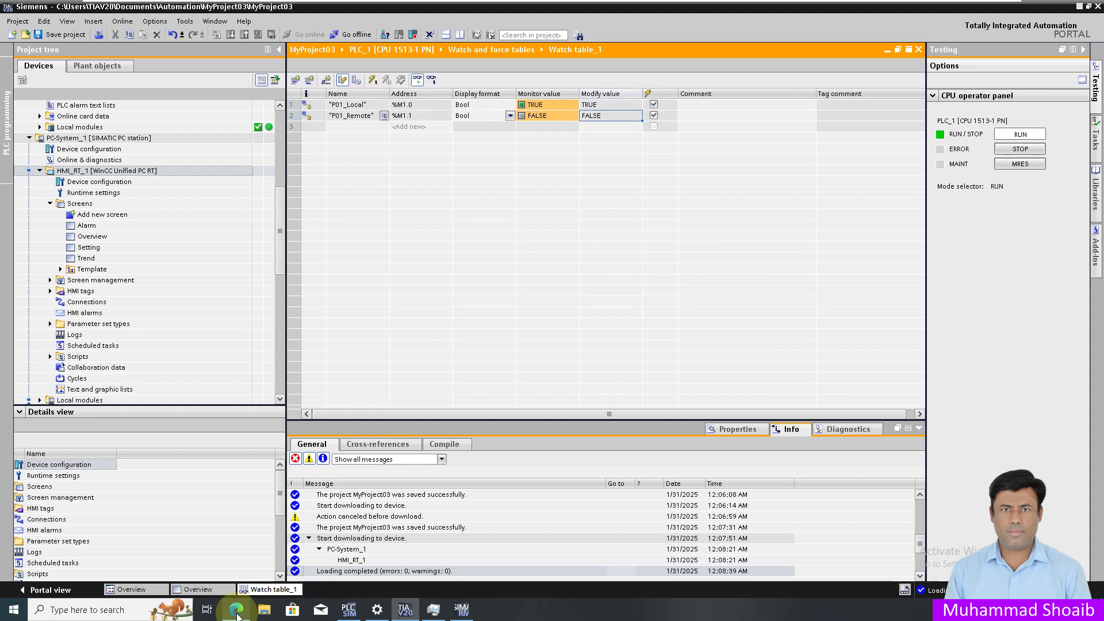
left_click(235, 610)
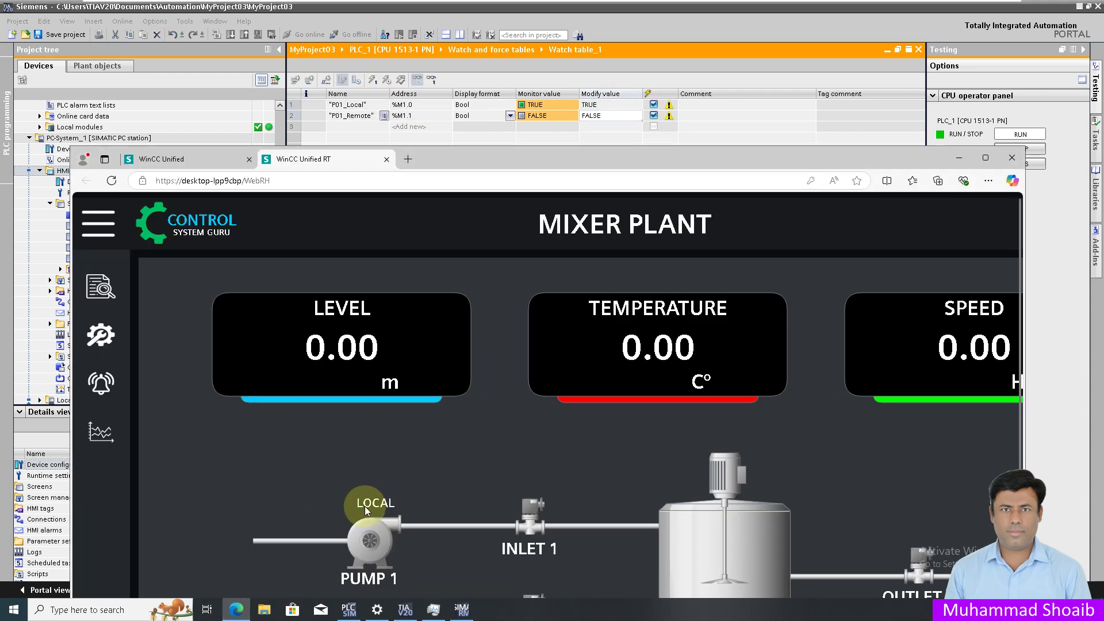